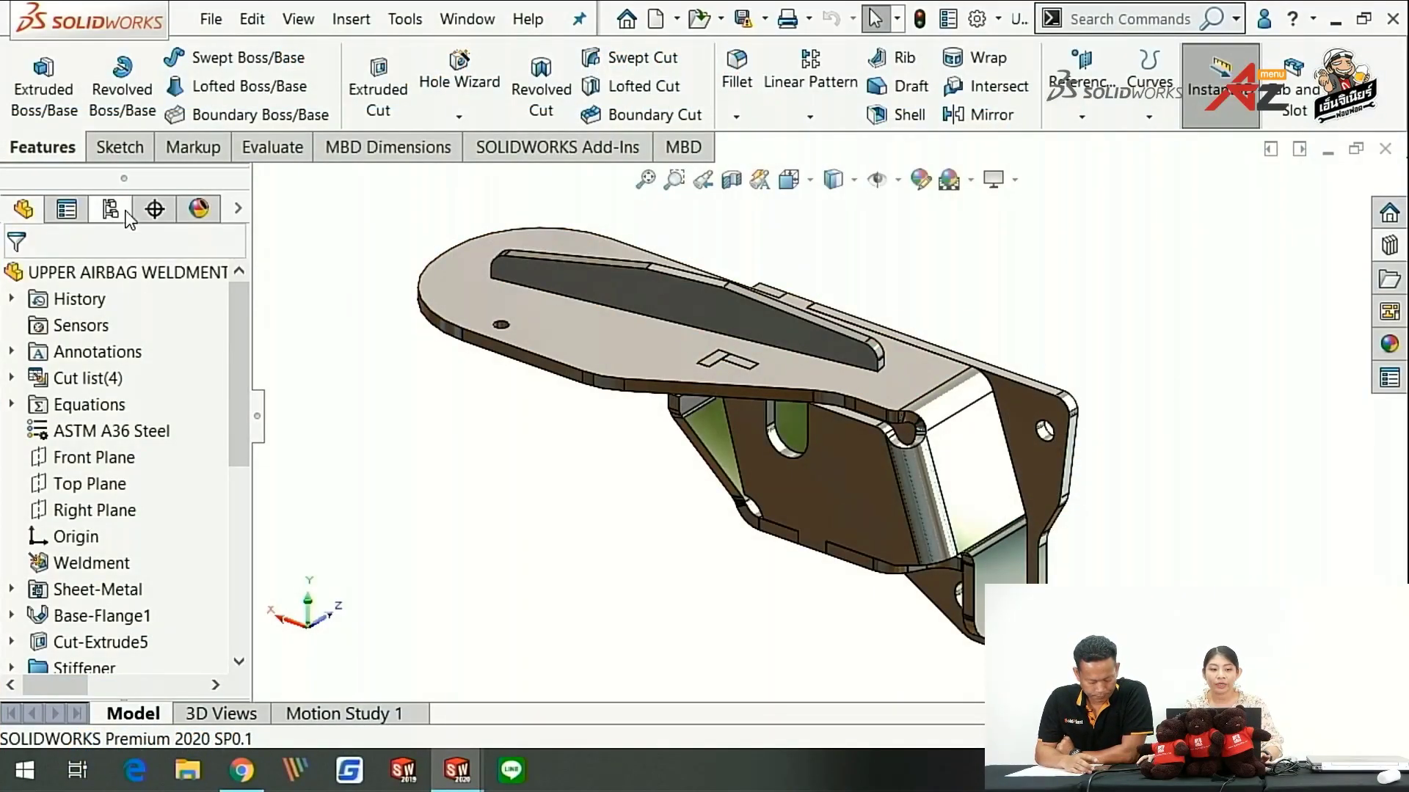
Step: Expand the Default configuration and activate ExplView1 to explode the weldment plates
{"action": "left_click", "coordinate": [110, 209]}
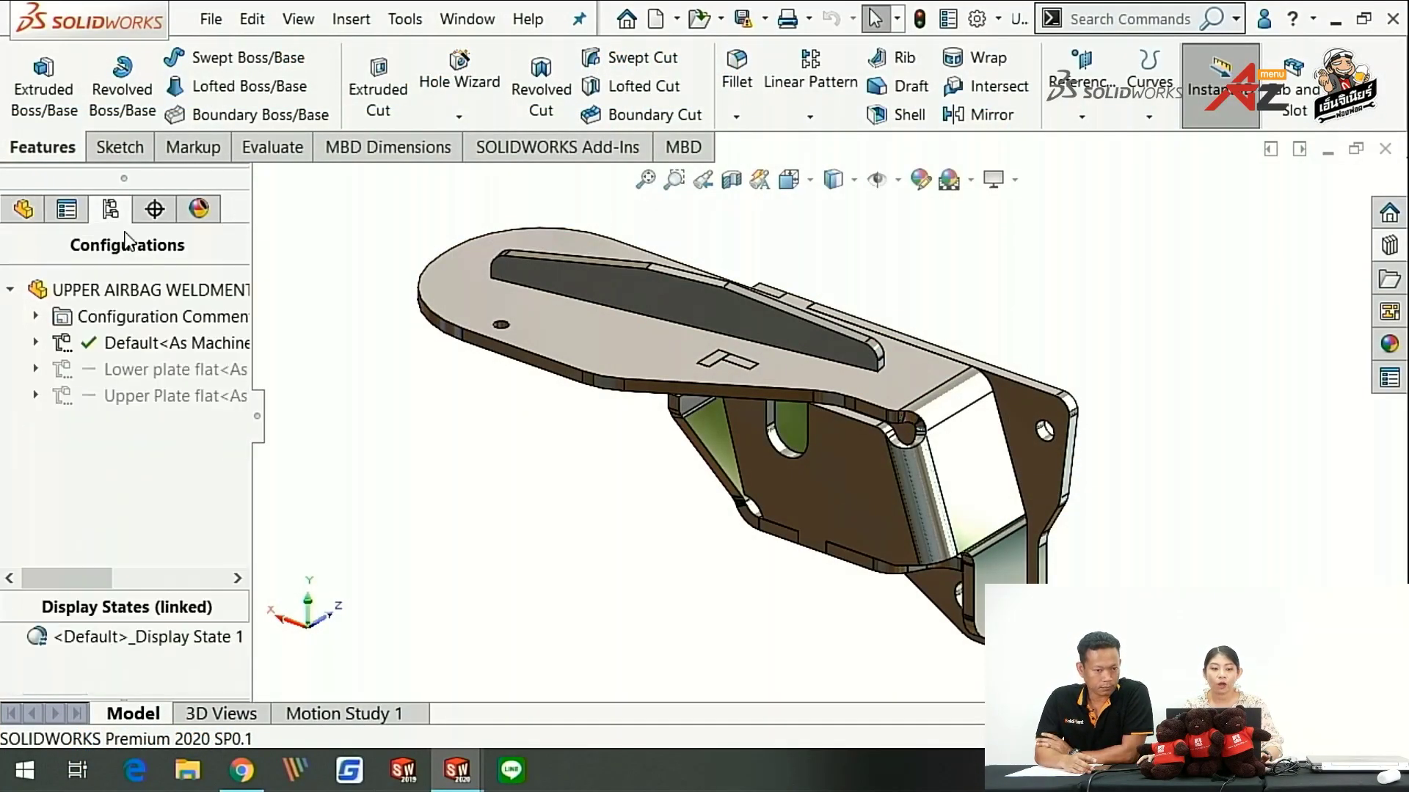
{"action": "left_click", "coordinate": [35, 342]}
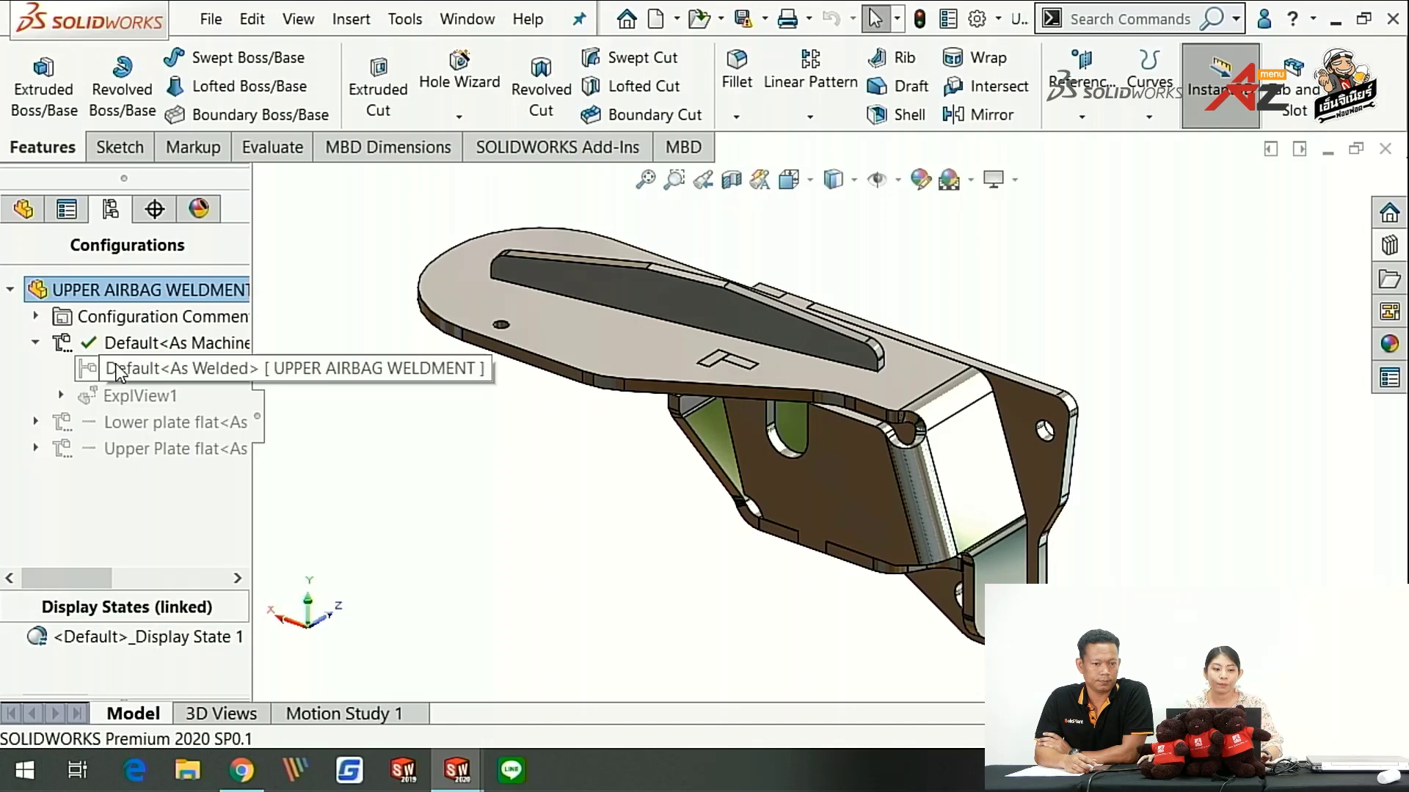
{"action": "left_click", "coordinate": [154, 402]}
{"action": "double_click", "coordinate": [154, 399]}
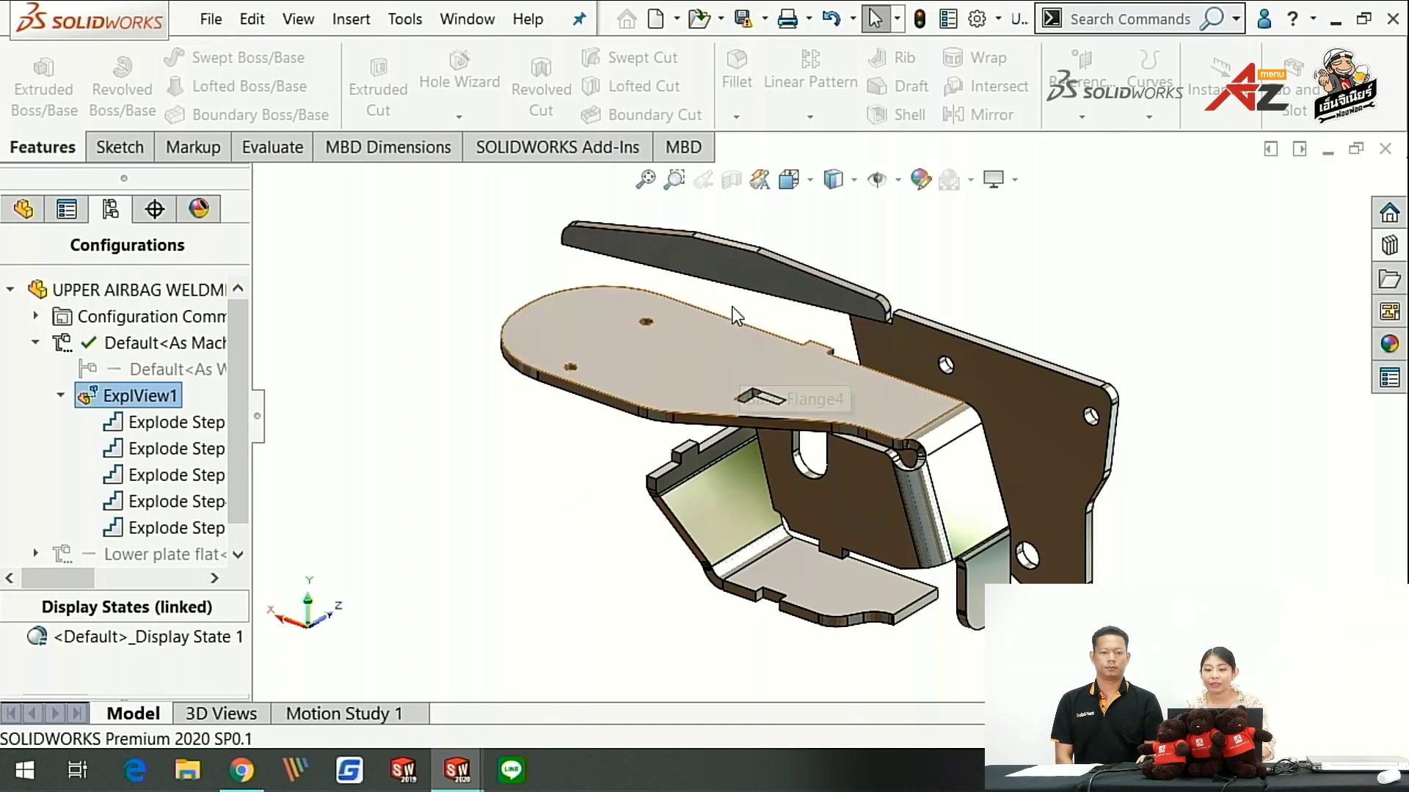
Step: Zoom in on the exploded tab and slot, then bring up ExplView1's shortcut menu
{"action": "left_click", "coordinate": [504, 276]}
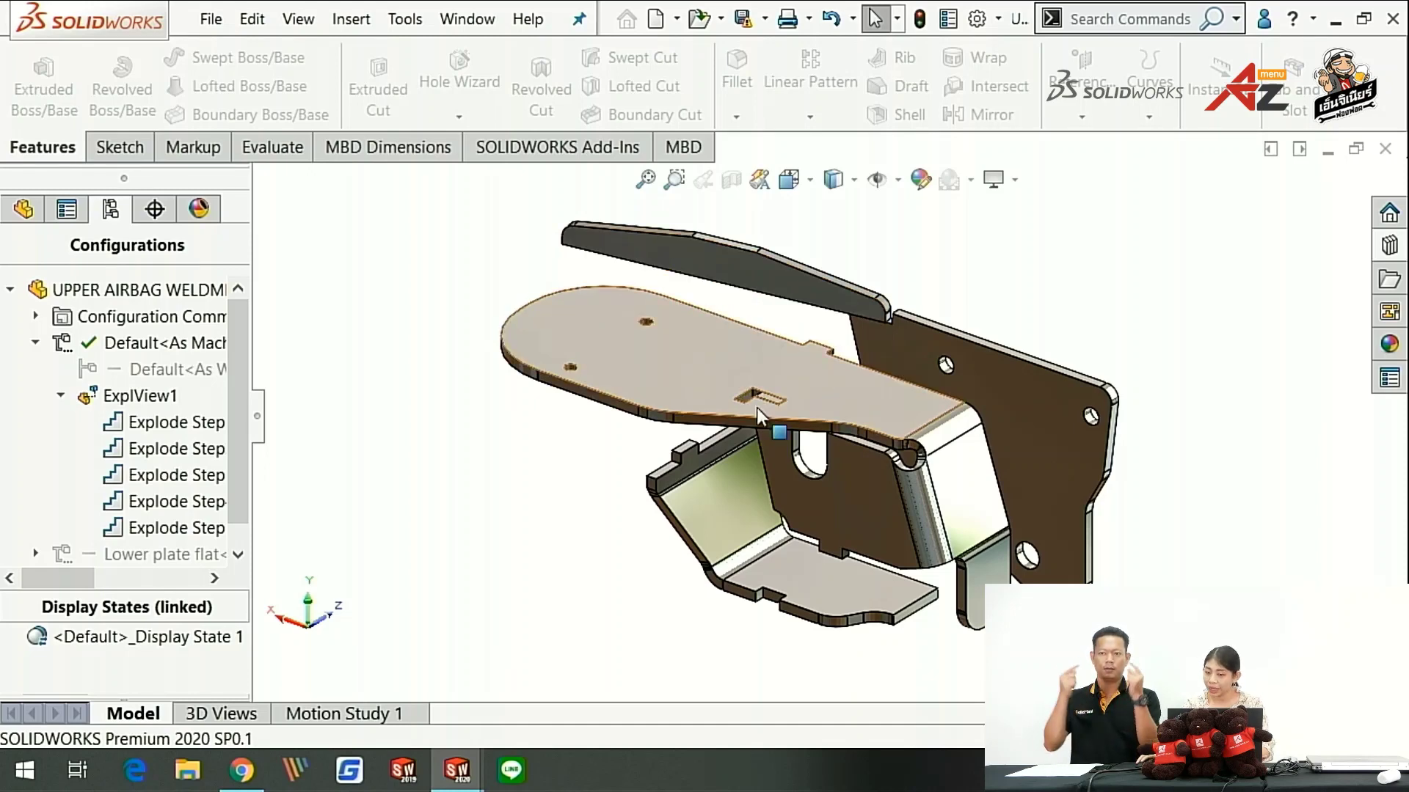
{"action": "scroll", "coordinate": [756, 407], "scroll_direction": "down", "scroll_amount": 5}
{"action": "scroll", "coordinate": [608, 617], "scroll_direction": "up", "scroll_amount": 3}
{"action": "scroll", "coordinate": [672, 518], "scroll_direction": "down", "scroll_amount": 3}
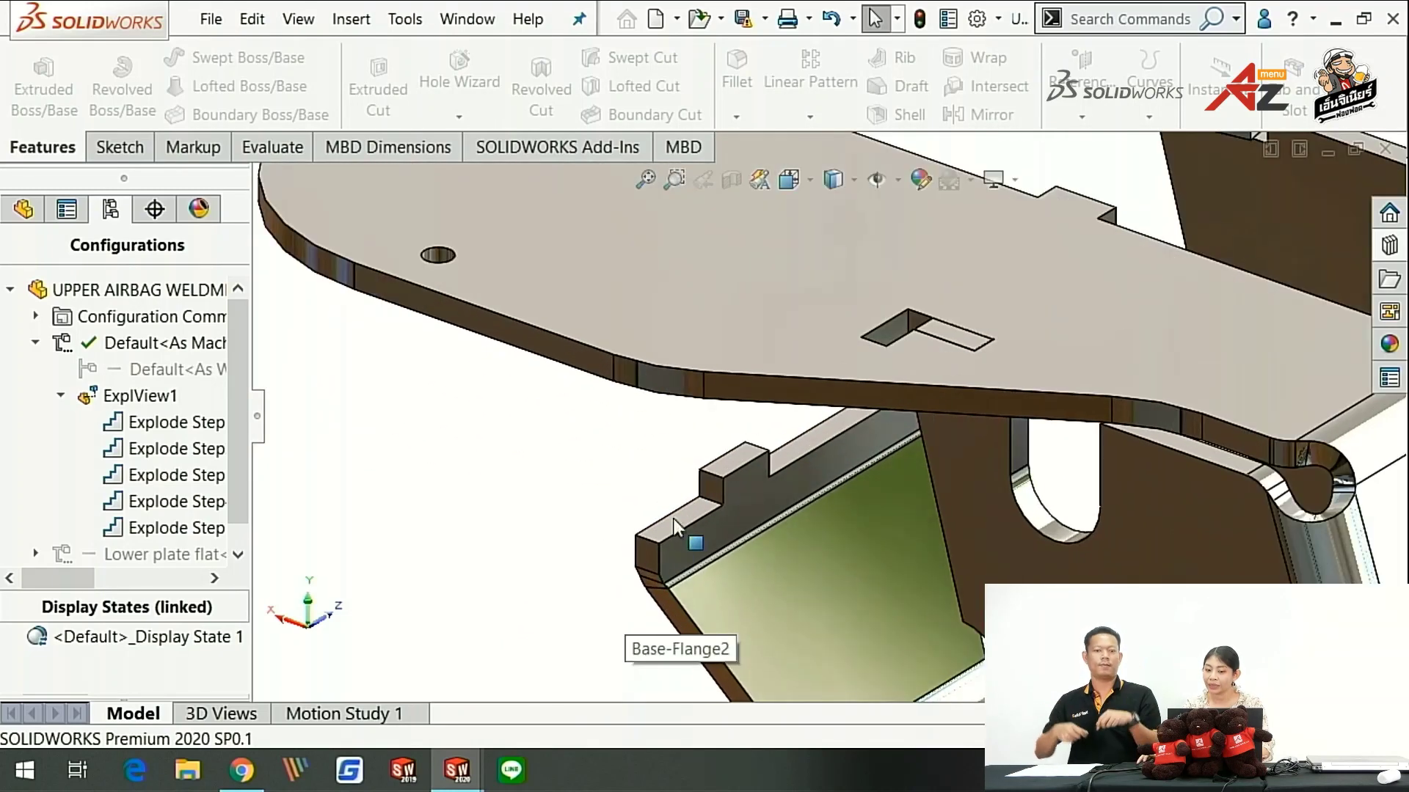
{"action": "scroll", "coordinate": [873, 339], "scroll_direction": "up", "scroll_amount": 5}
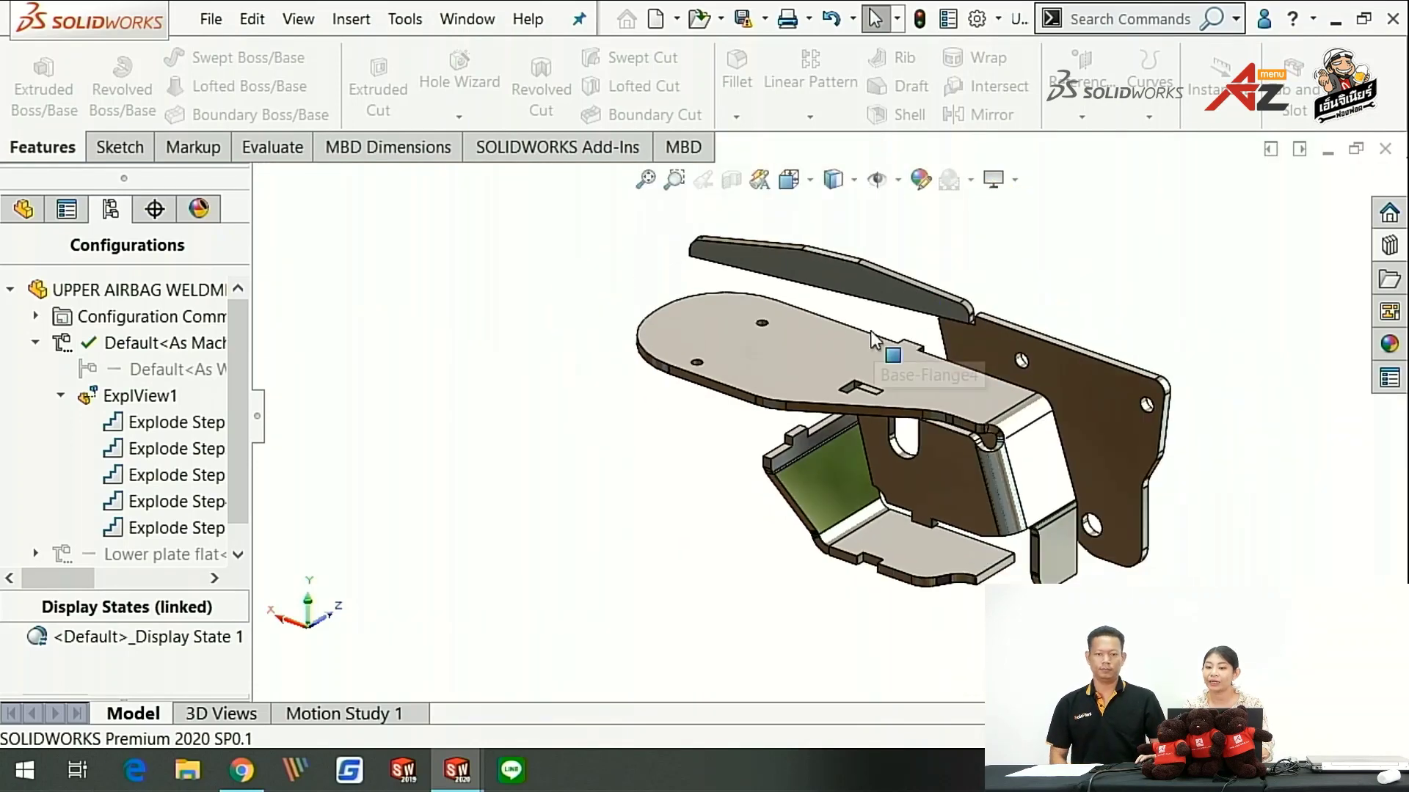
{"action": "scroll", "coordinate": [873, 339], "scroll_direction": "down", "scroll_amount": 4}
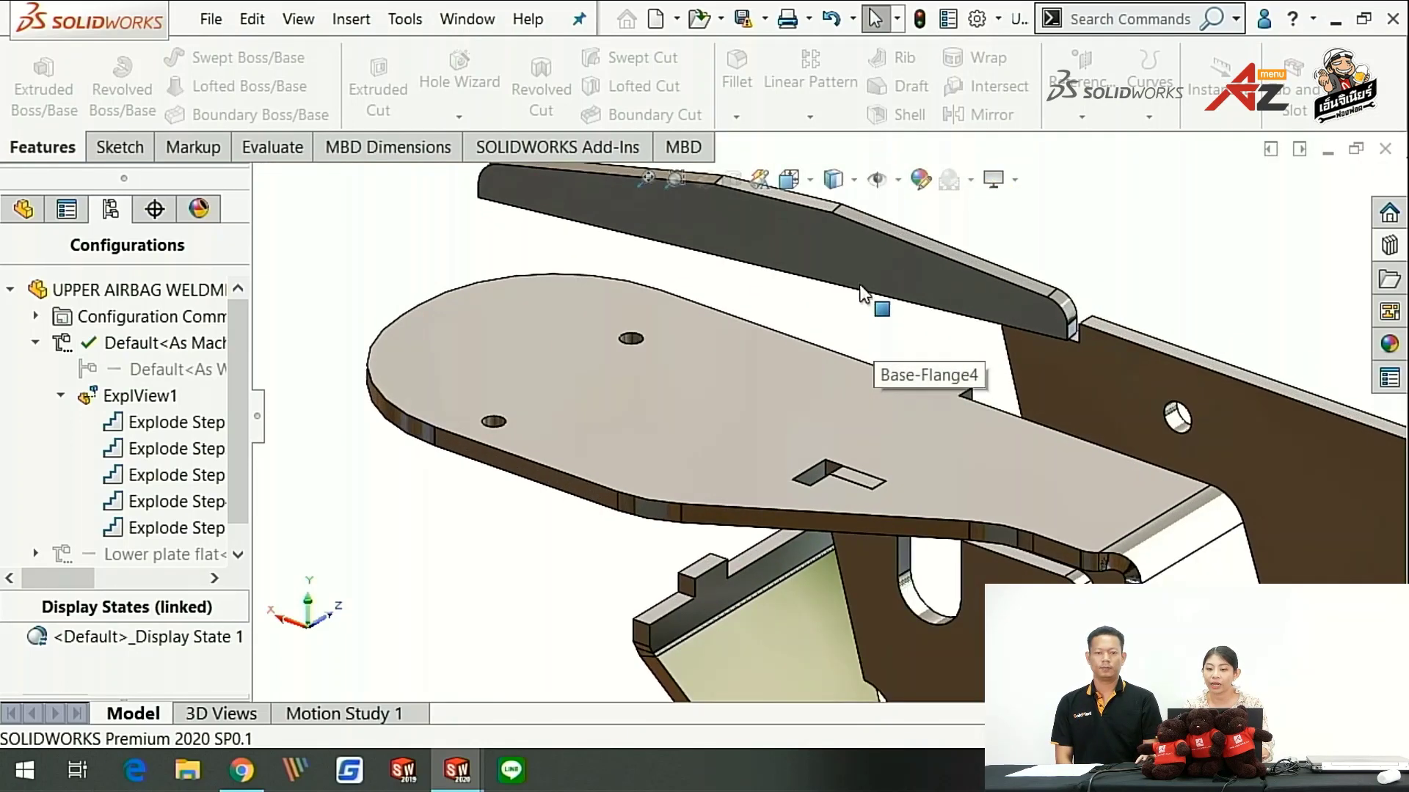
{"action": "right_click", "coordinate": [137, 403]}
Step: Collapse the exploded view and search the commands for 'tab'
{"action": "left_click", "coordinate": [214, 413]}
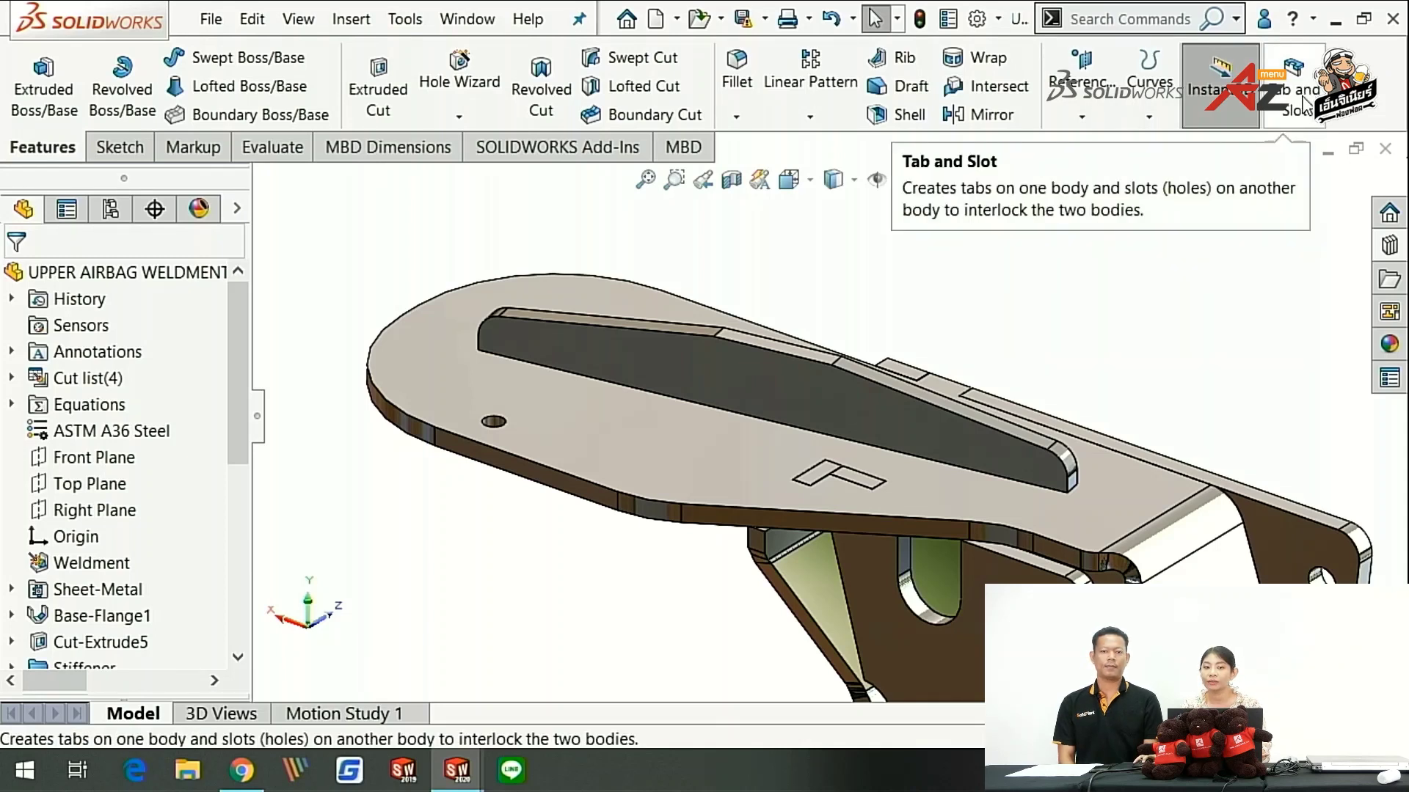
{"action": "left_click", "coordinate": [1128, 20]}
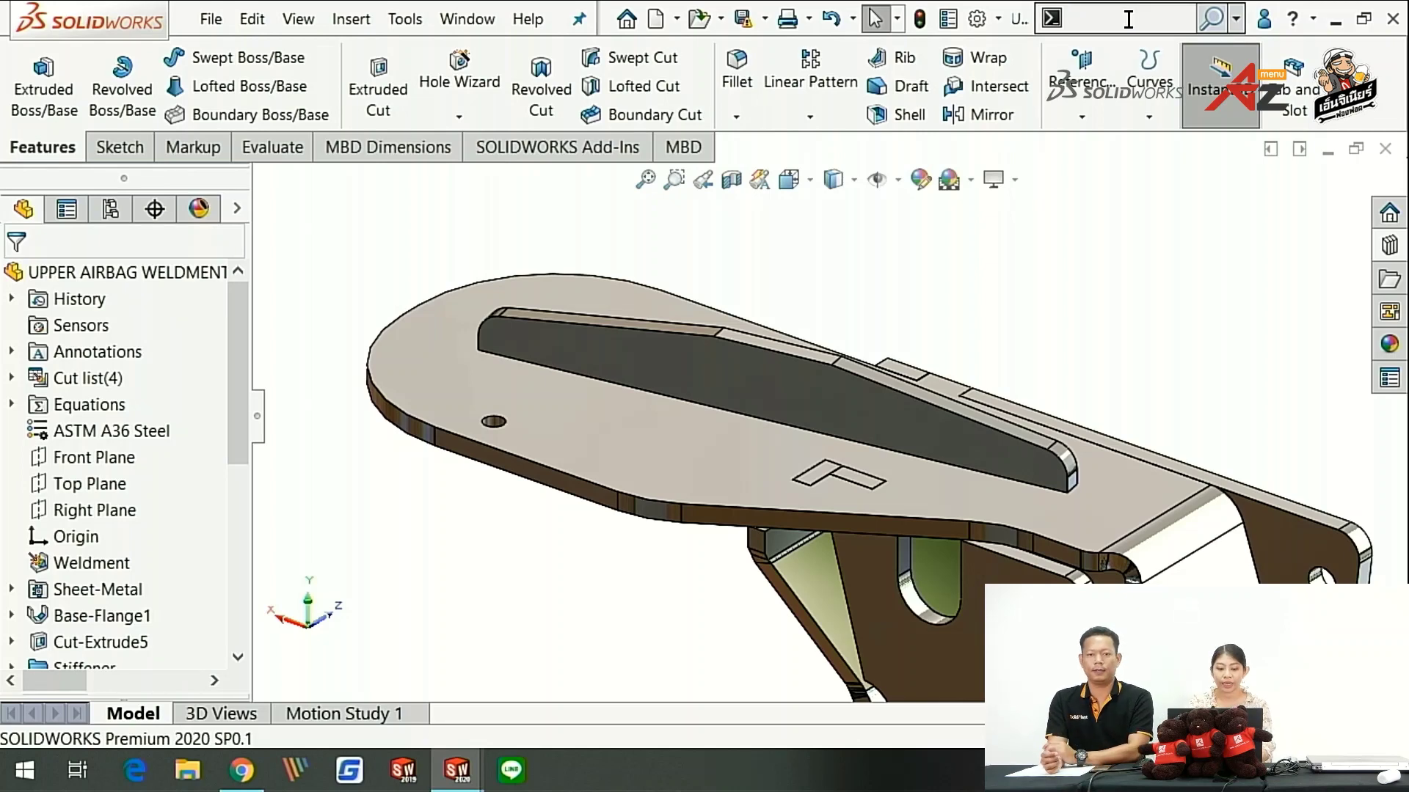
{"action": "type", "text": "tab"}
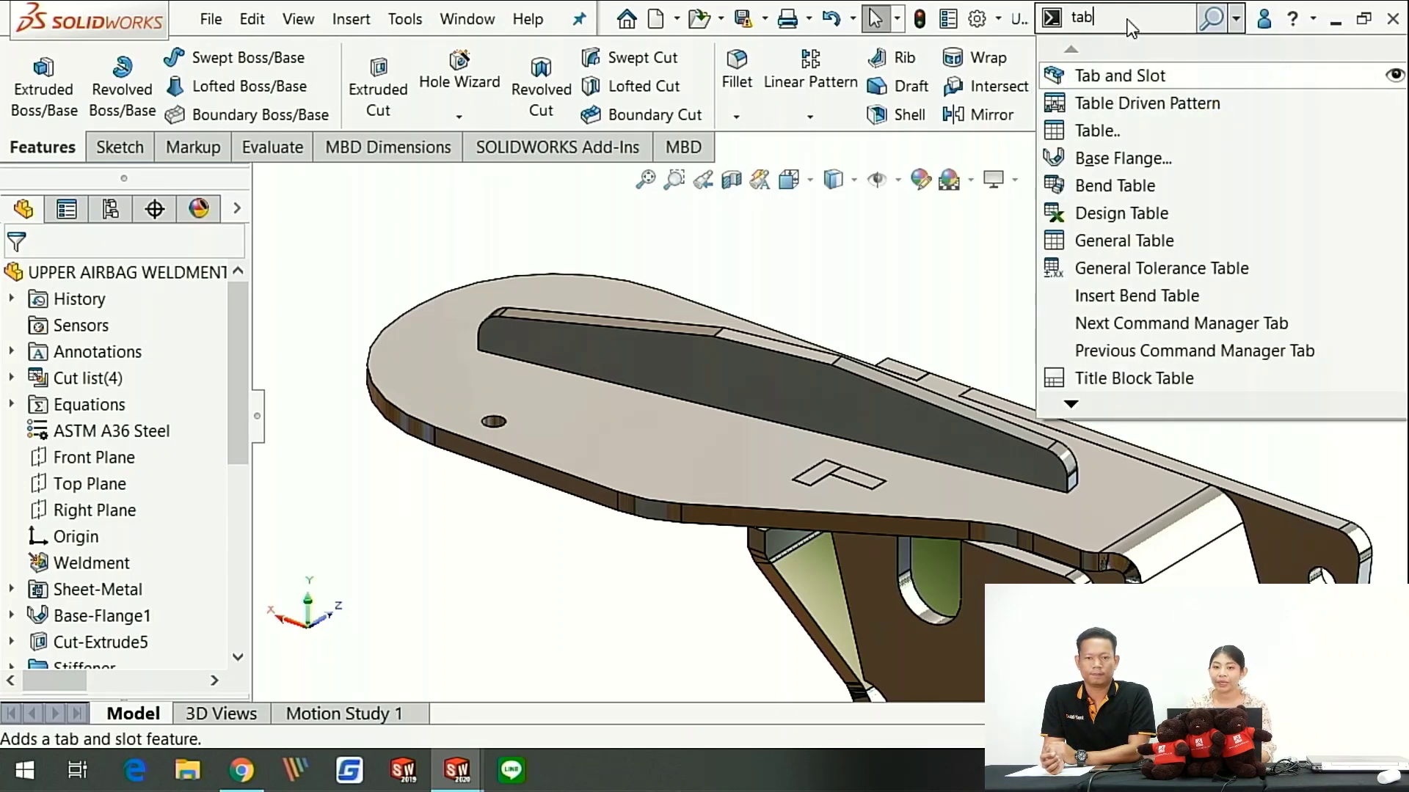
Step: Start Tab and Slot and select the flange's long edge for the tabs
{"action": "left_click", "coordinate": [1155, 78]}
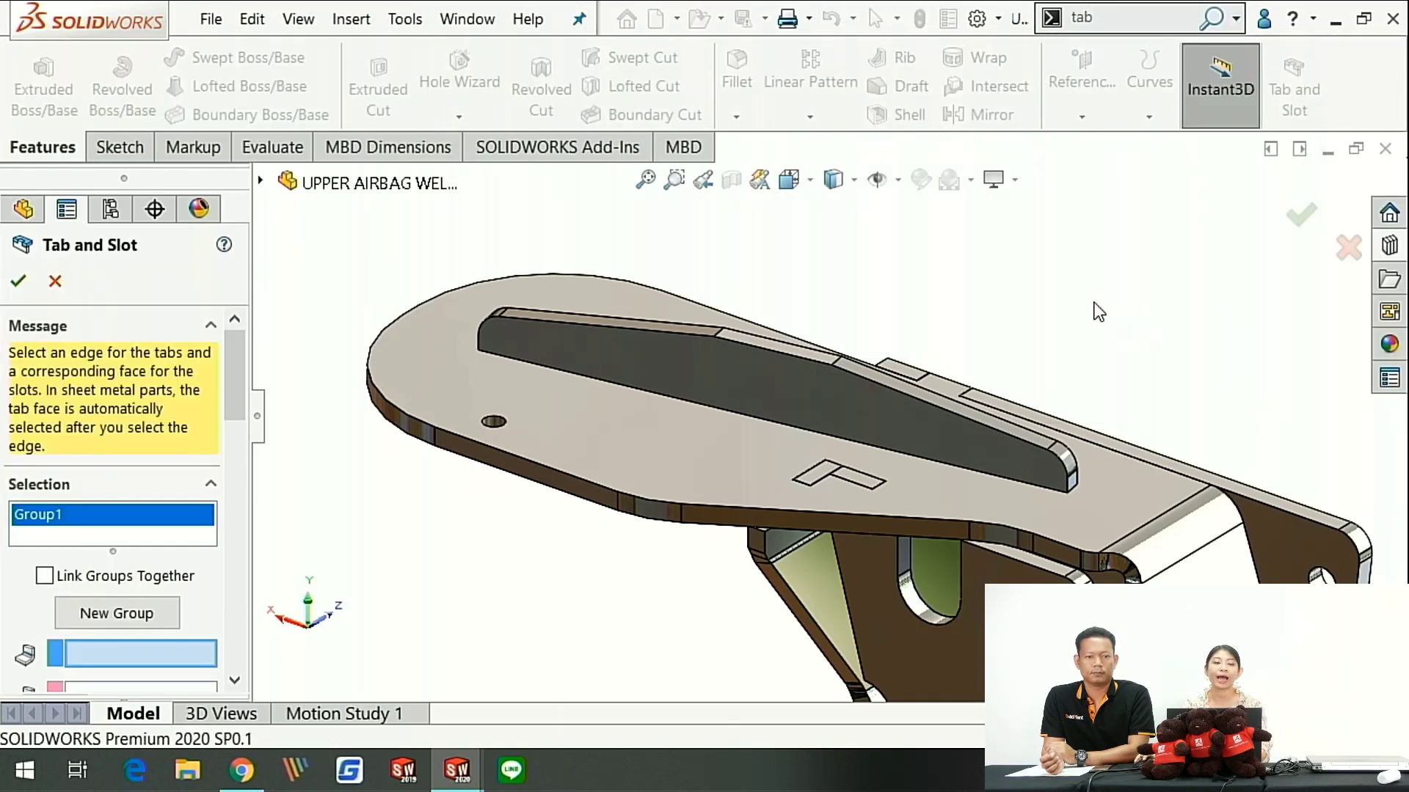
{"action": "scroll", "coordinate": [257, 366], "scroll_direction": "down", "scroll_amount": 1}
{"action": "scroll", "coordinate": [253, 397], "scroll_direction": "down", "scroll_amount": 2}
{"action": "scroll", "coordinate": [253, 400], "scroll_direction": "up", "scroll_amount": 2}
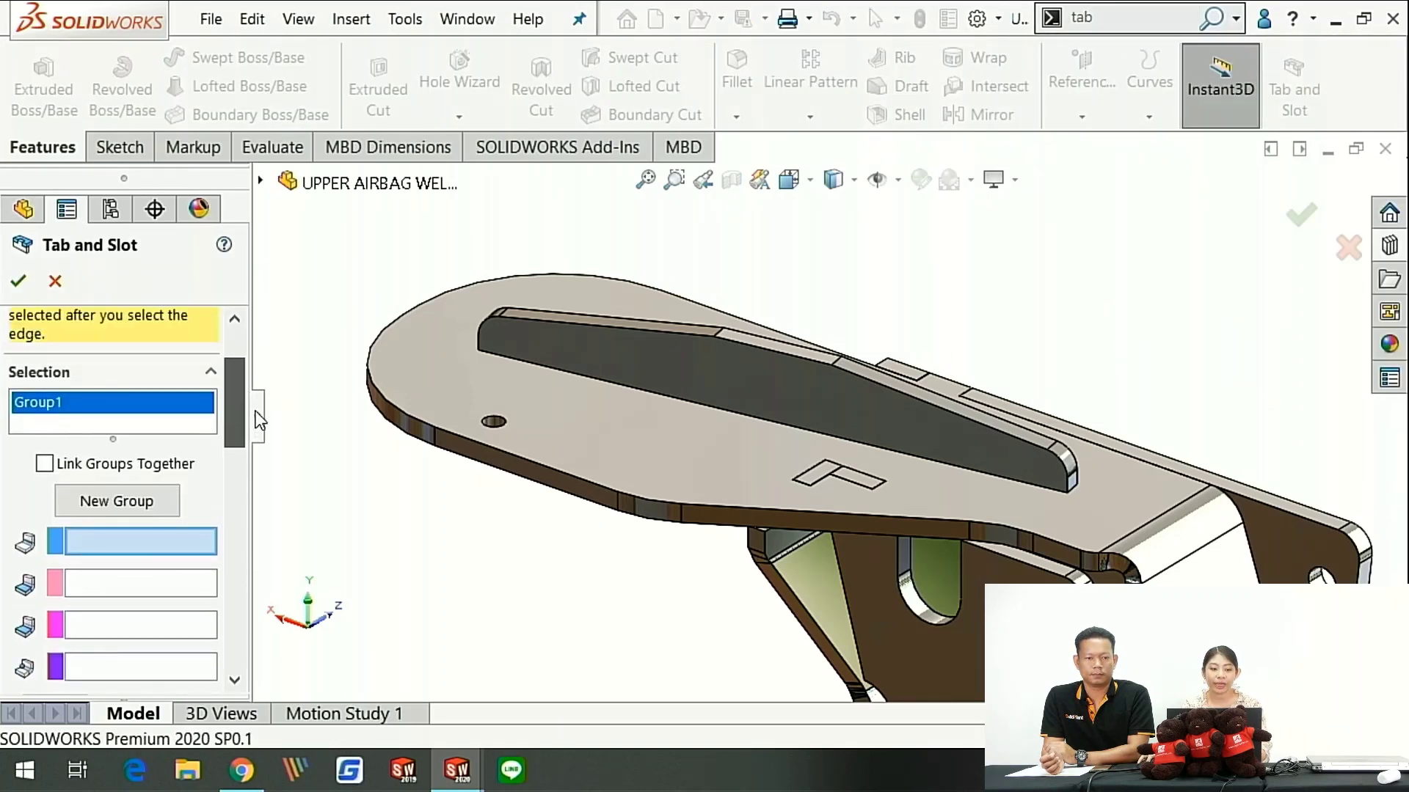
{"action": "scroll", "coordinate": [260, 398], "scroll_direction": "up", "scroll_amount": 1}
{"action": "scroll", "coordinate": [261, 400], "scroll_direction": "down", "scroll_amount": 1}
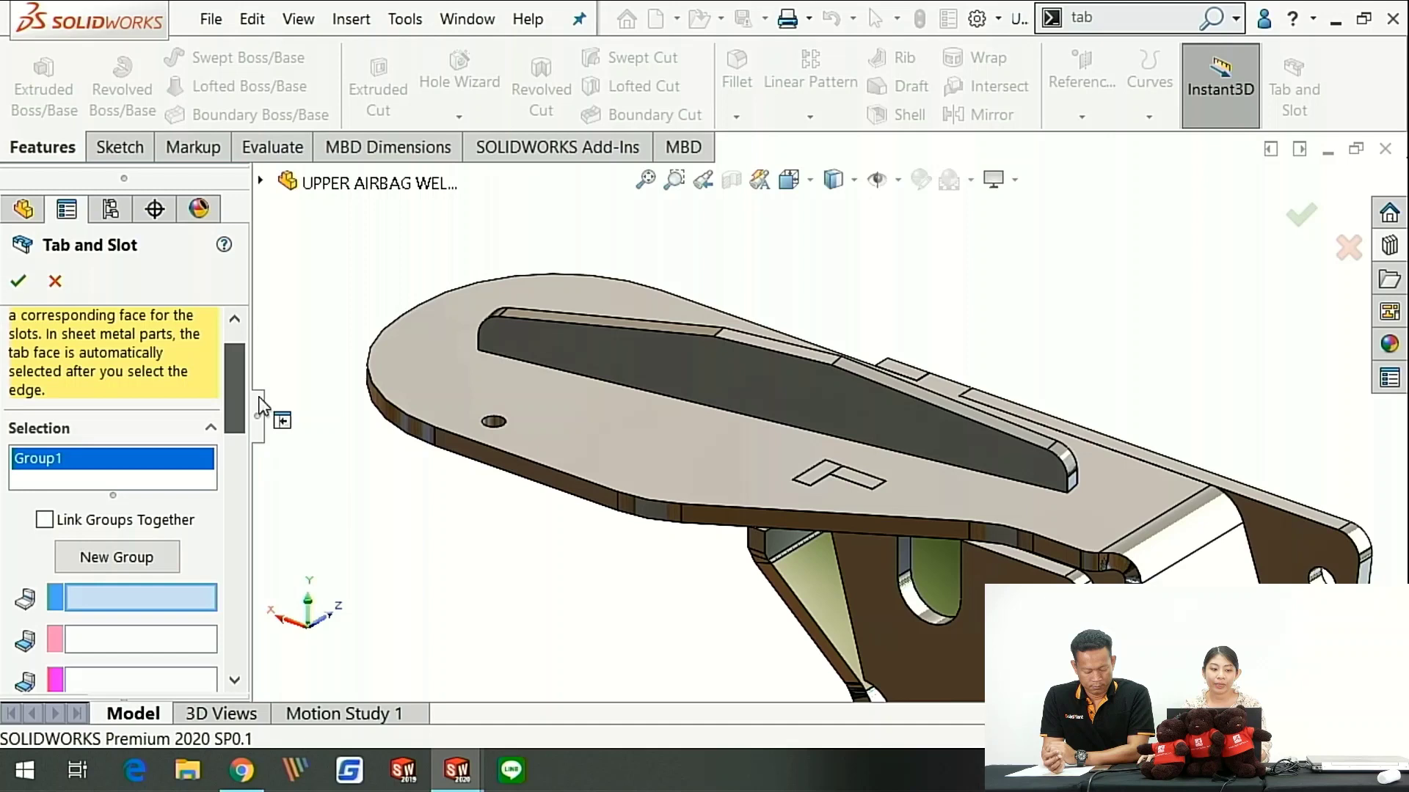
{"action": "left_click", "coordinate": [733, 411]}
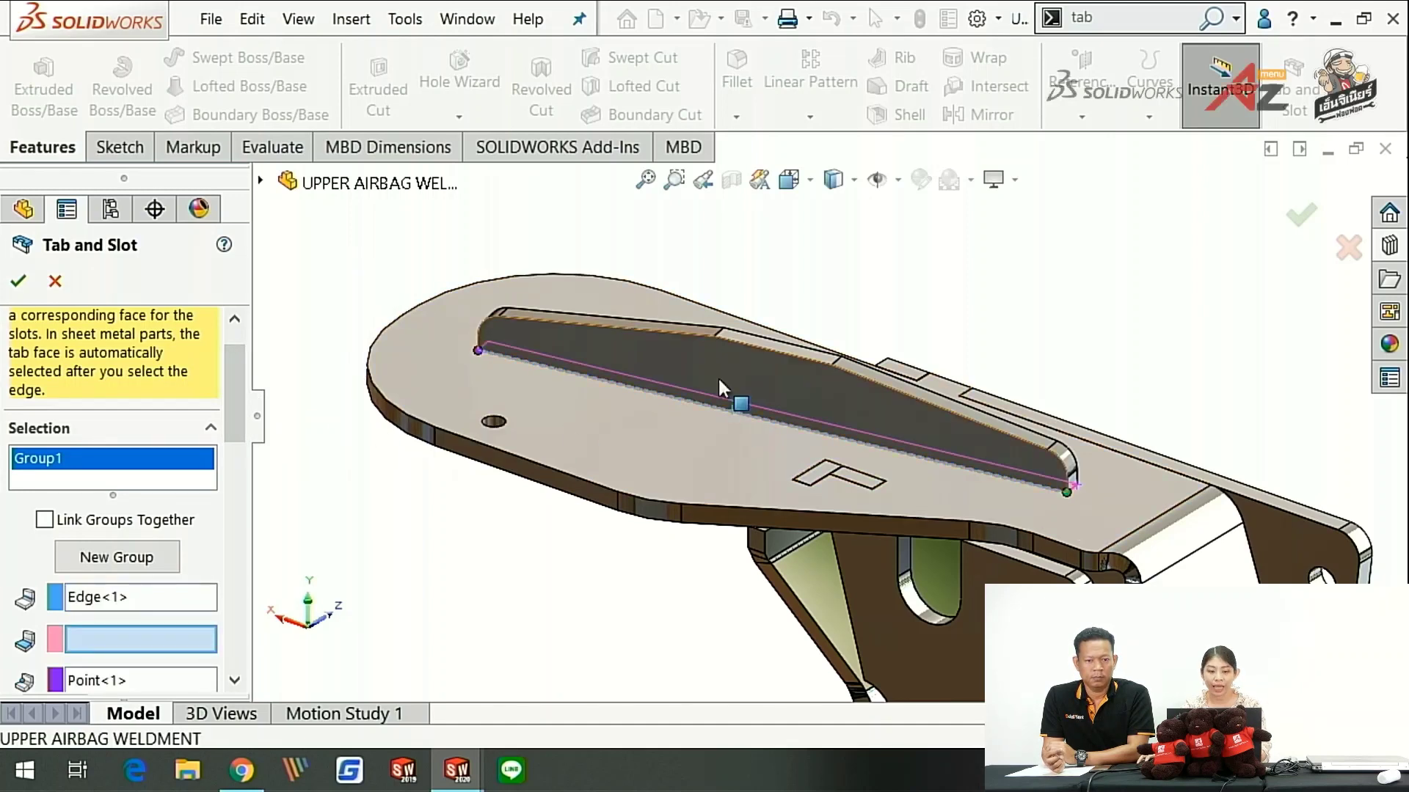
Step: From a tilted top view, select the flat plate face to receive the slots
{"action": "scroll", "coordinate": [242, 426], "scroll_direction": "down", "scroll_amount": 1}
{"action": "scroll", "coordinate": [243, 425], "scroll_direction": "down", "scroll_amount": 5}
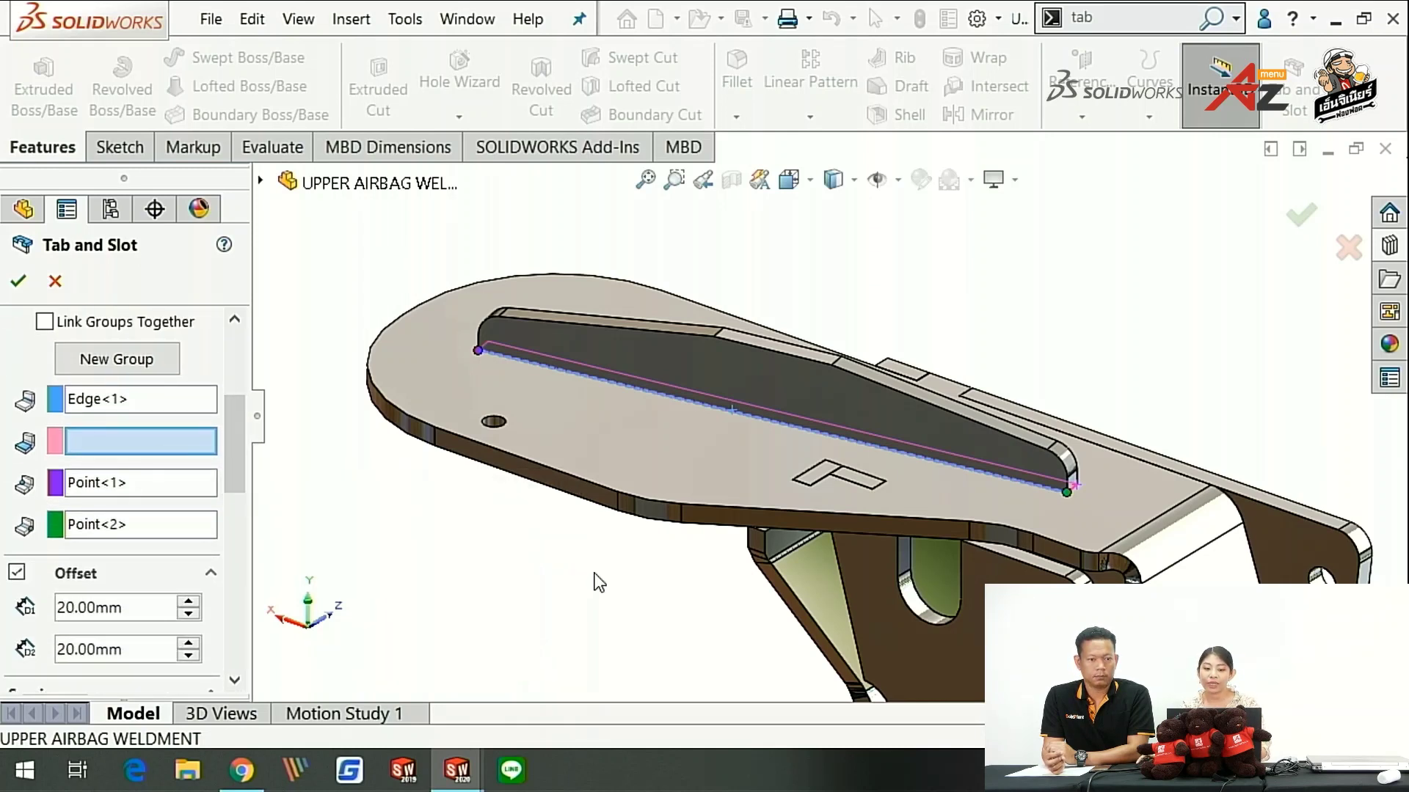
{"action": "key", "text": "ctrl+5"}
{"action": "middle_click_drag", "start_coordinate": [812, 607], "coordinate": [722, 334]}
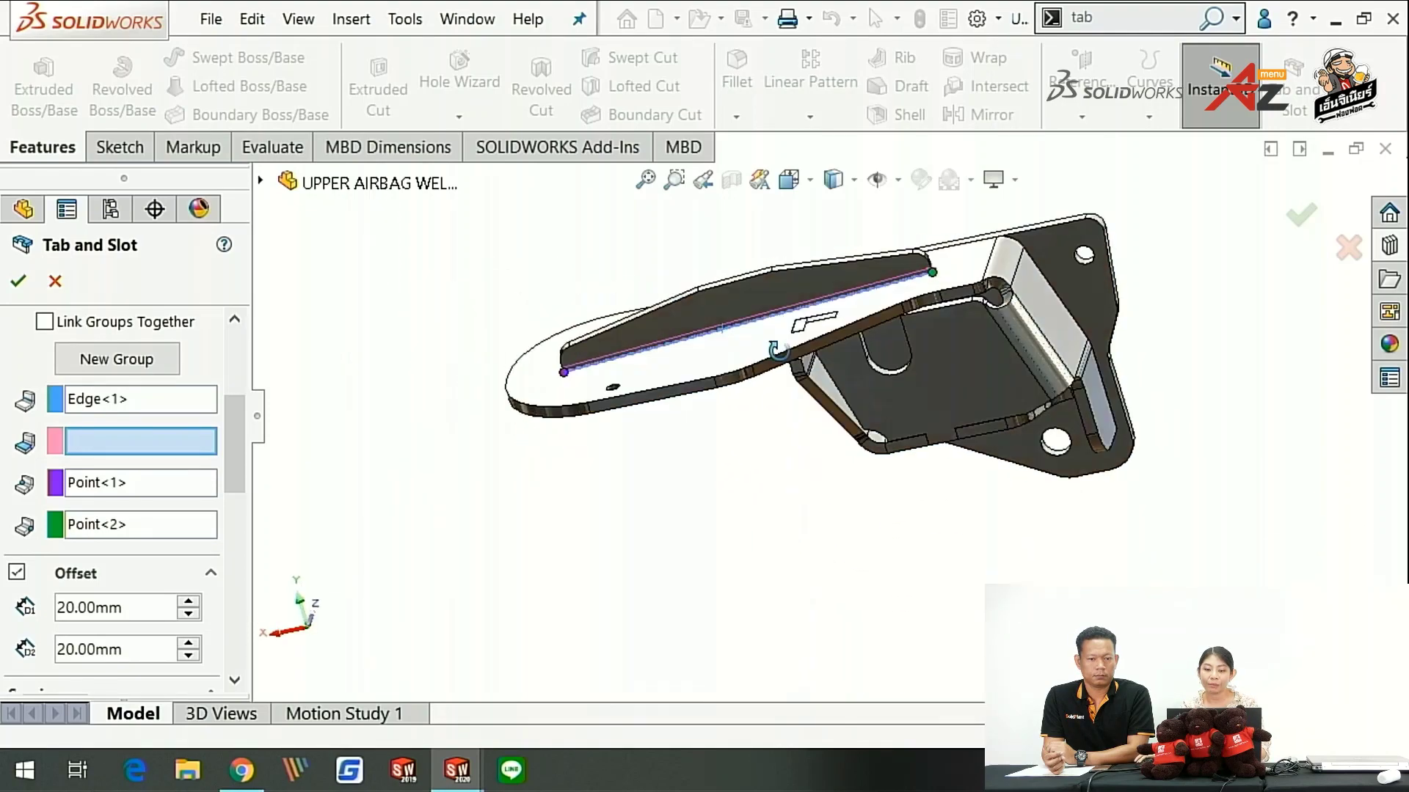
{"action": "scroll", "coordinate": [738, 324], "scroll_direction": "down", "scroll_amount": 4}
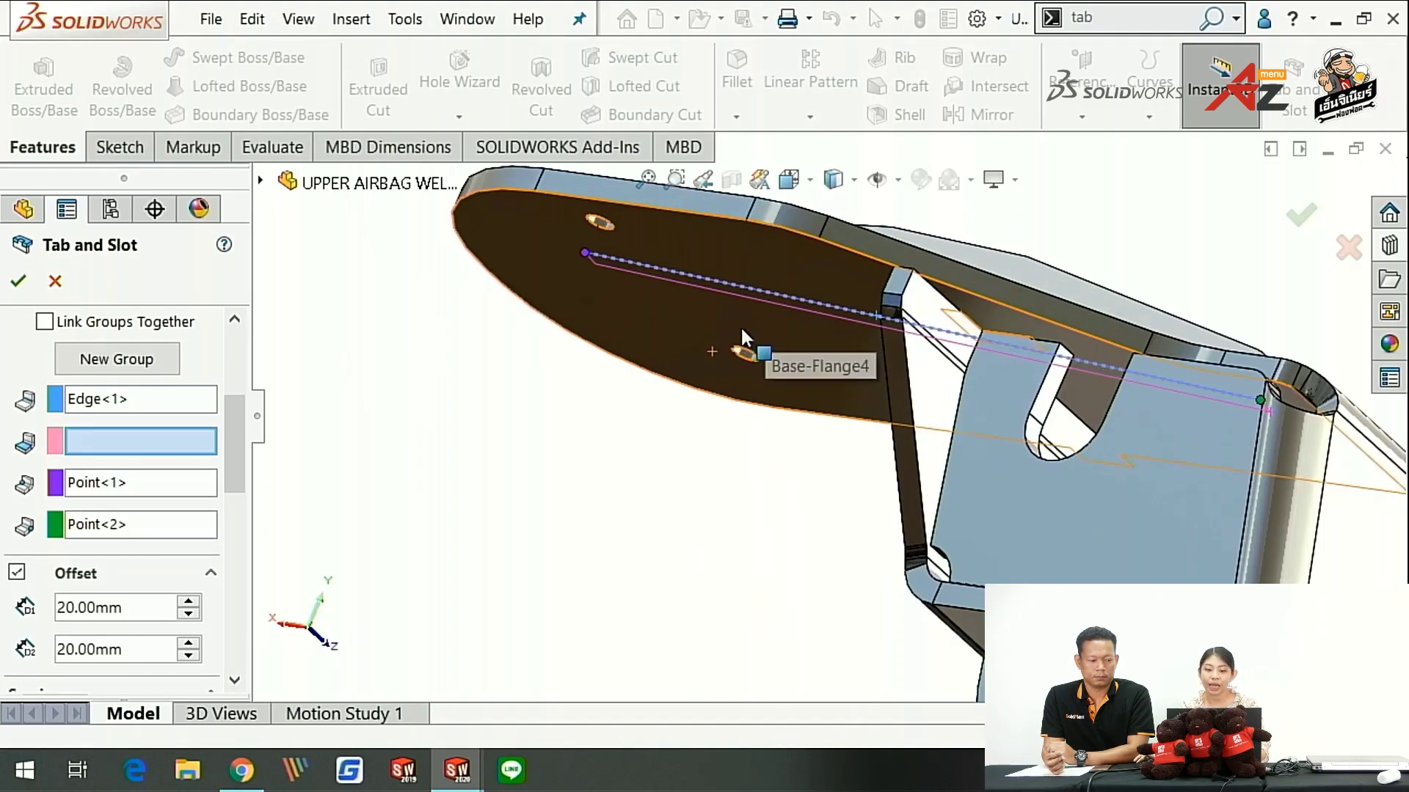
{"action": "left_click", "coordinate": [749, 330]}
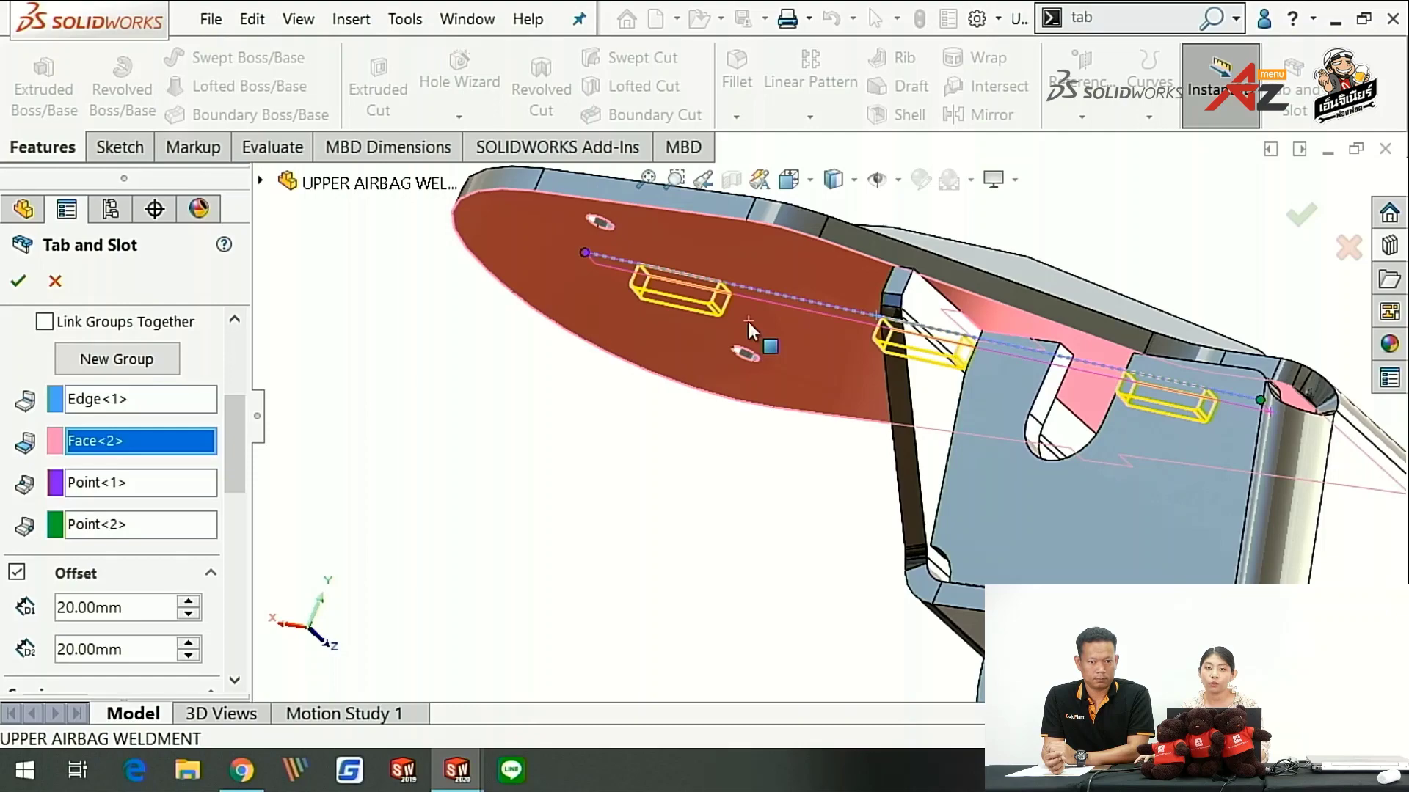
{"action": "middle_click_drag", "start_coordinate": [748, 325], "coordinate": [797, 394]}
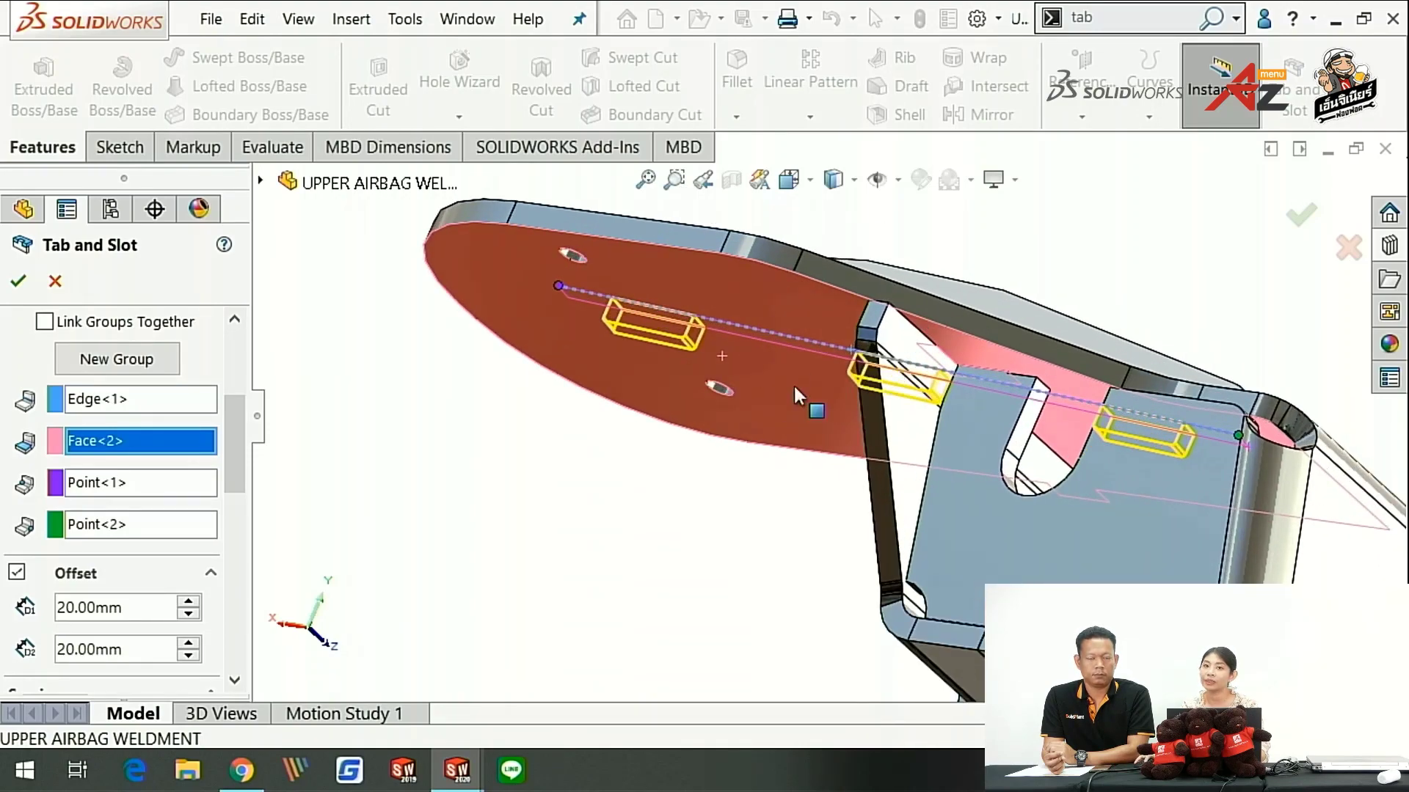
{"action": "mouse_move", "coordinate": [822, 368]}
{"action": "middle_mouse_down"}
{"action": "mouse_move", "coordinate": [817, 563]}
{"action": "mouse_move", "coordinate": [786, 491]}
{"action": "mouse_move", "coordinate": [814, 550]}
{"action": "mouse_move", "coordinate": [1087, 422]}
{"action": "mouse_move", "coordinate": [807, 418]}
{"action": "middle_mouse_up"}
{"action": "scroll", "coordinate": [212, 445], "scroll_direction": "down", "scroll_amount": 3}
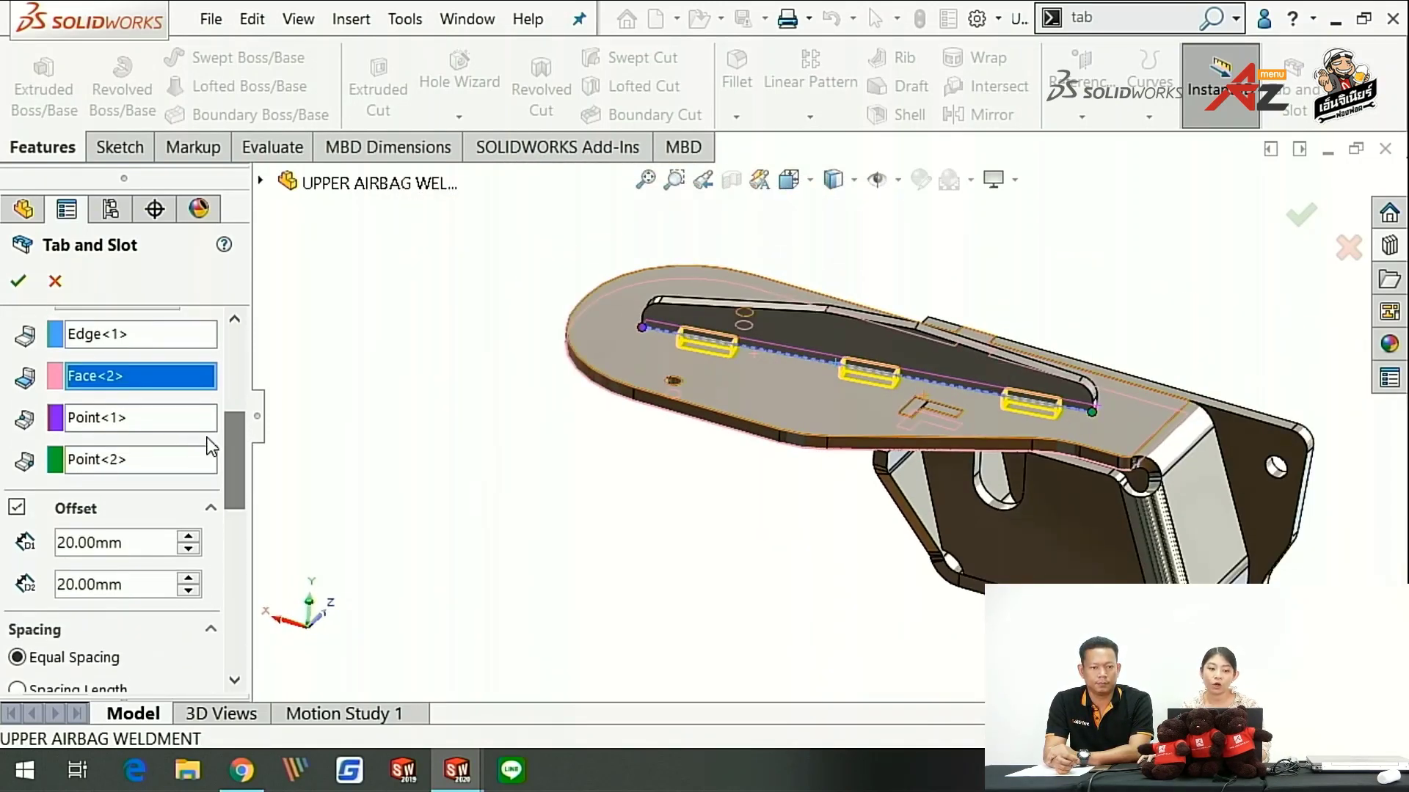
Step: Set the tab start and end points, try a 30 mm offset, then turn offsets off
{"action": "left_click", "coordinate": [185, 418]}
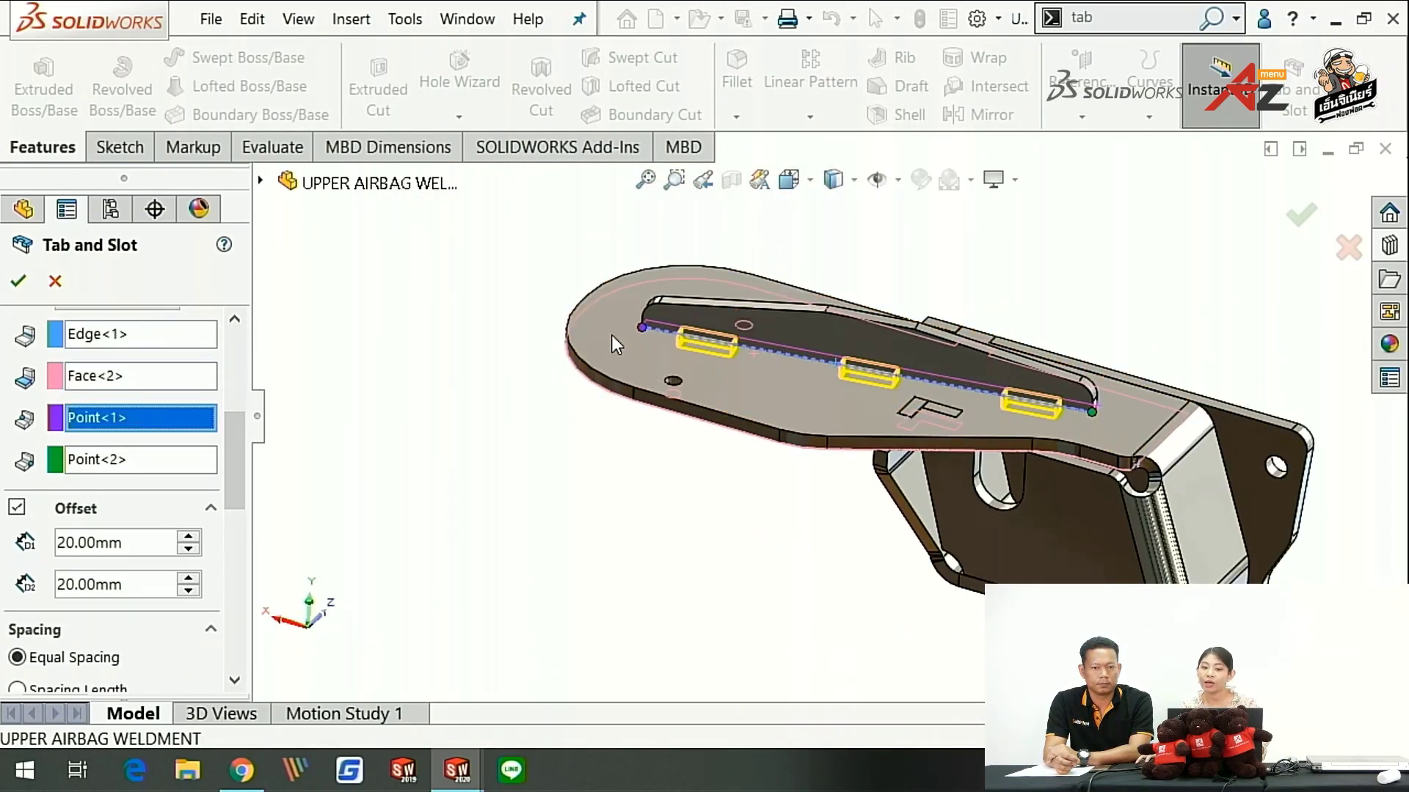
{"action": "left_click", "coordinate": [184, 462]}
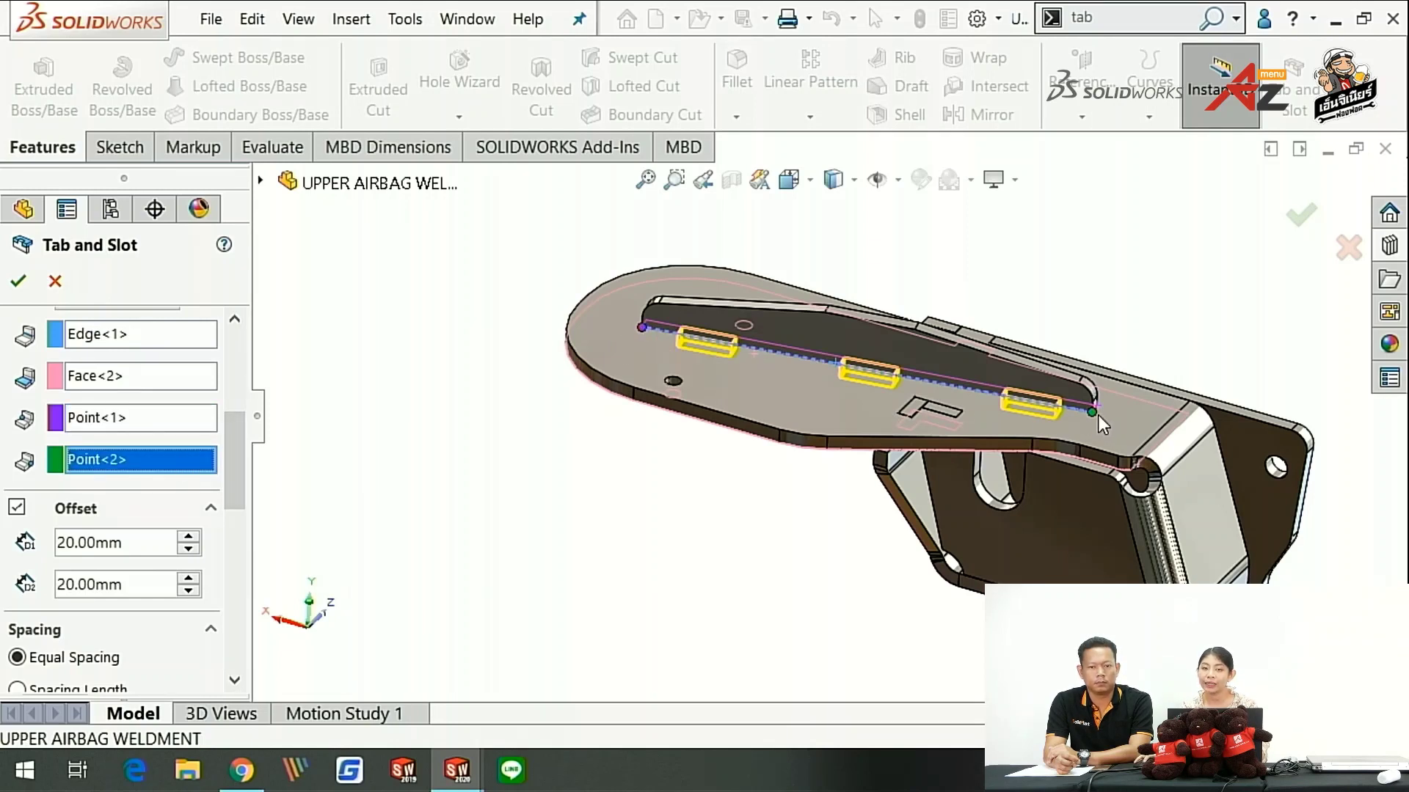
{"action": "scroll", "coordinate": [240, 493], "scroll_direction": "down", "scroll_amount": 3}
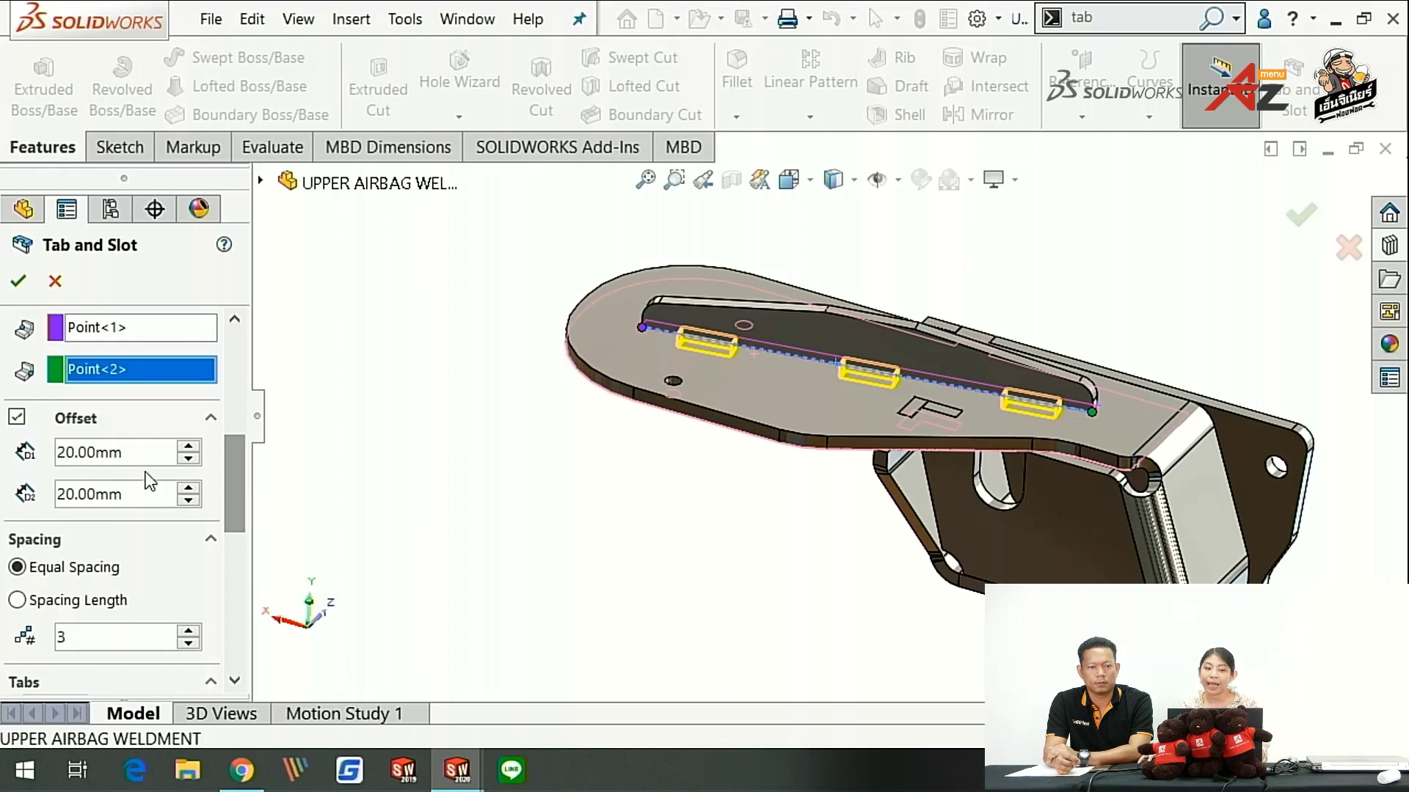
{"action": "mouse_move", "coordinate": [121, 452]}
{"action": "left_mouse_down"}
{"action": "mouse_move", "coordinate": [60, 451]}
{"action": "mouse_move", "coordinate": [44, 466]}
{"action": "left_mouse_up"}
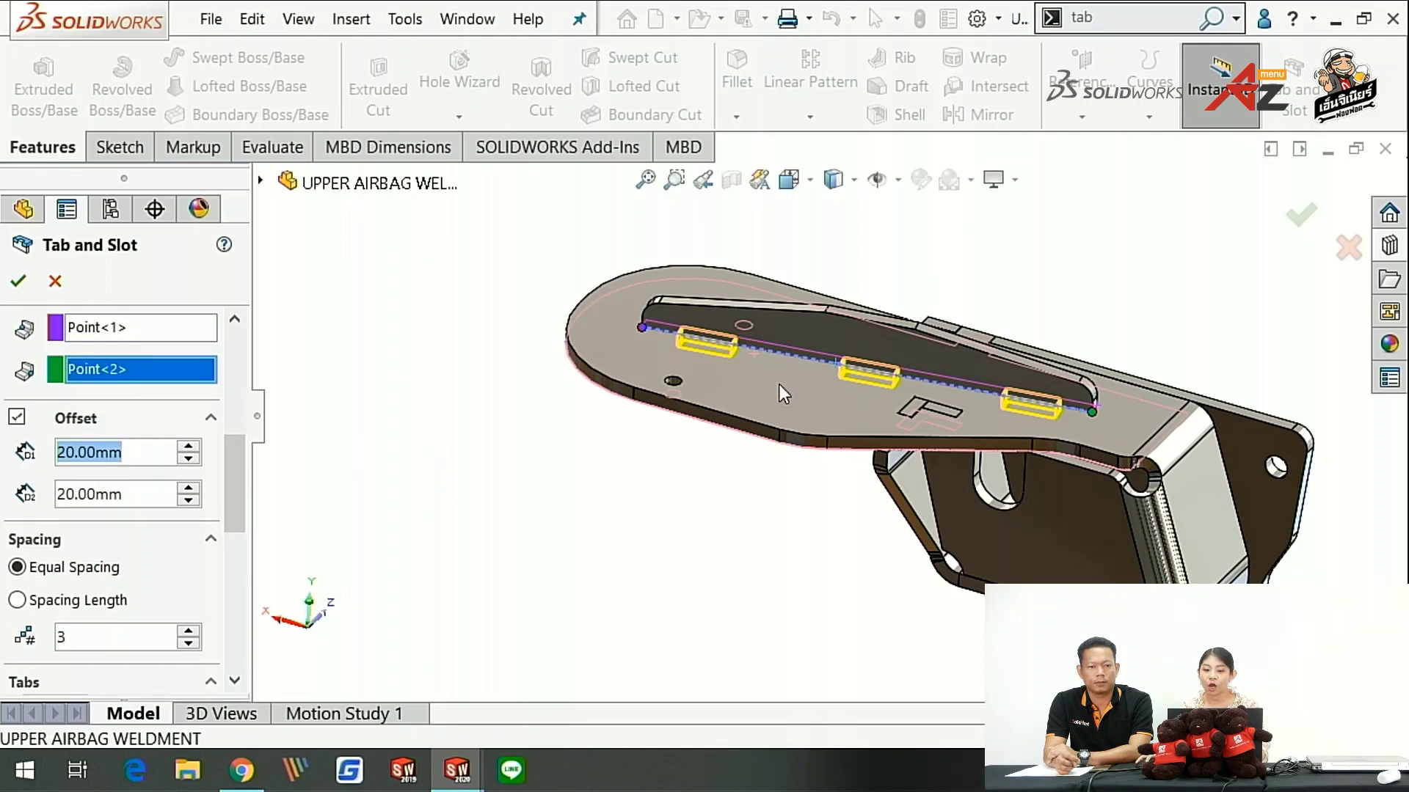
{"action": "scroll", "coordinate": [646, 341], "scroll_direction": "down", "scroll_amount": 3}
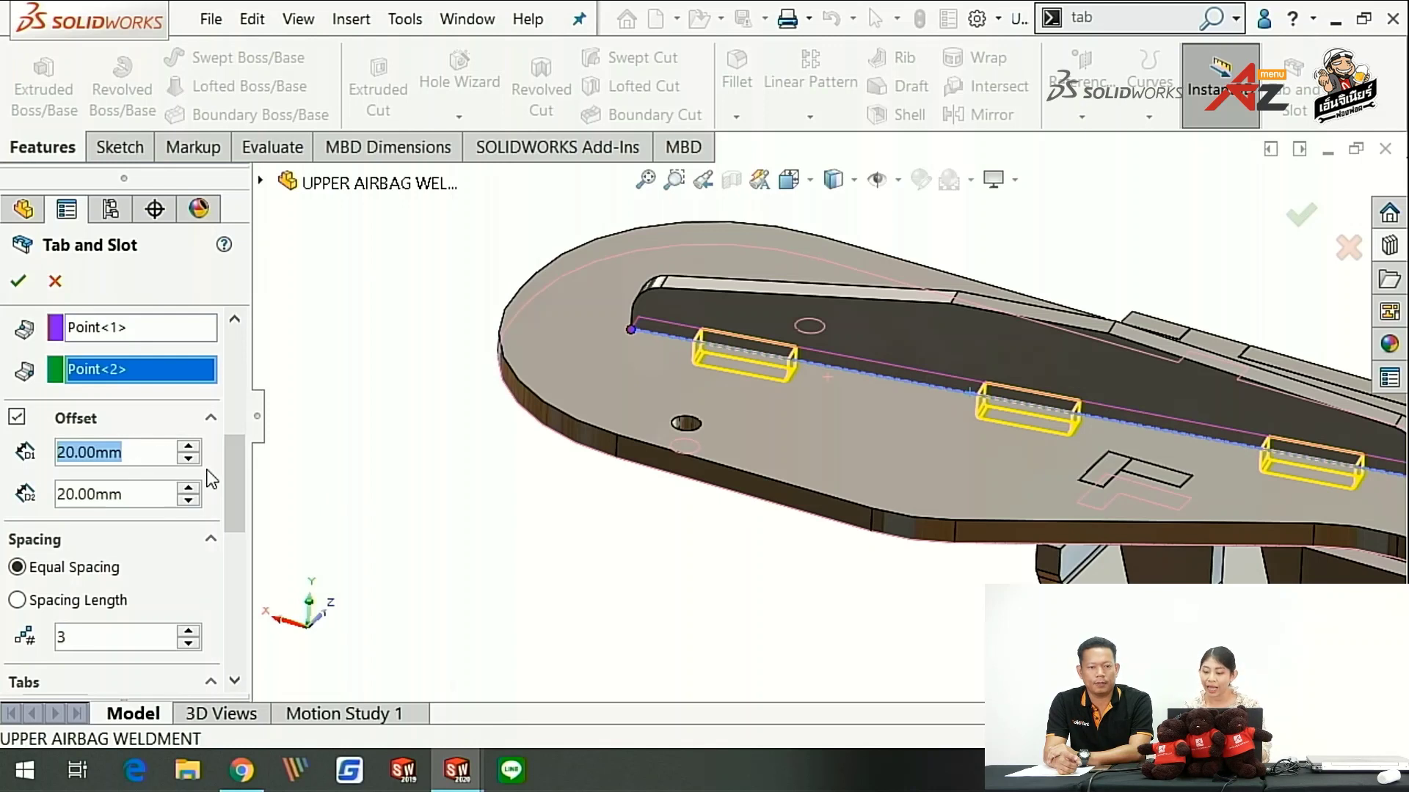
{"action": "type", "text": "30"}
{"action": "key", "text": "Return"}
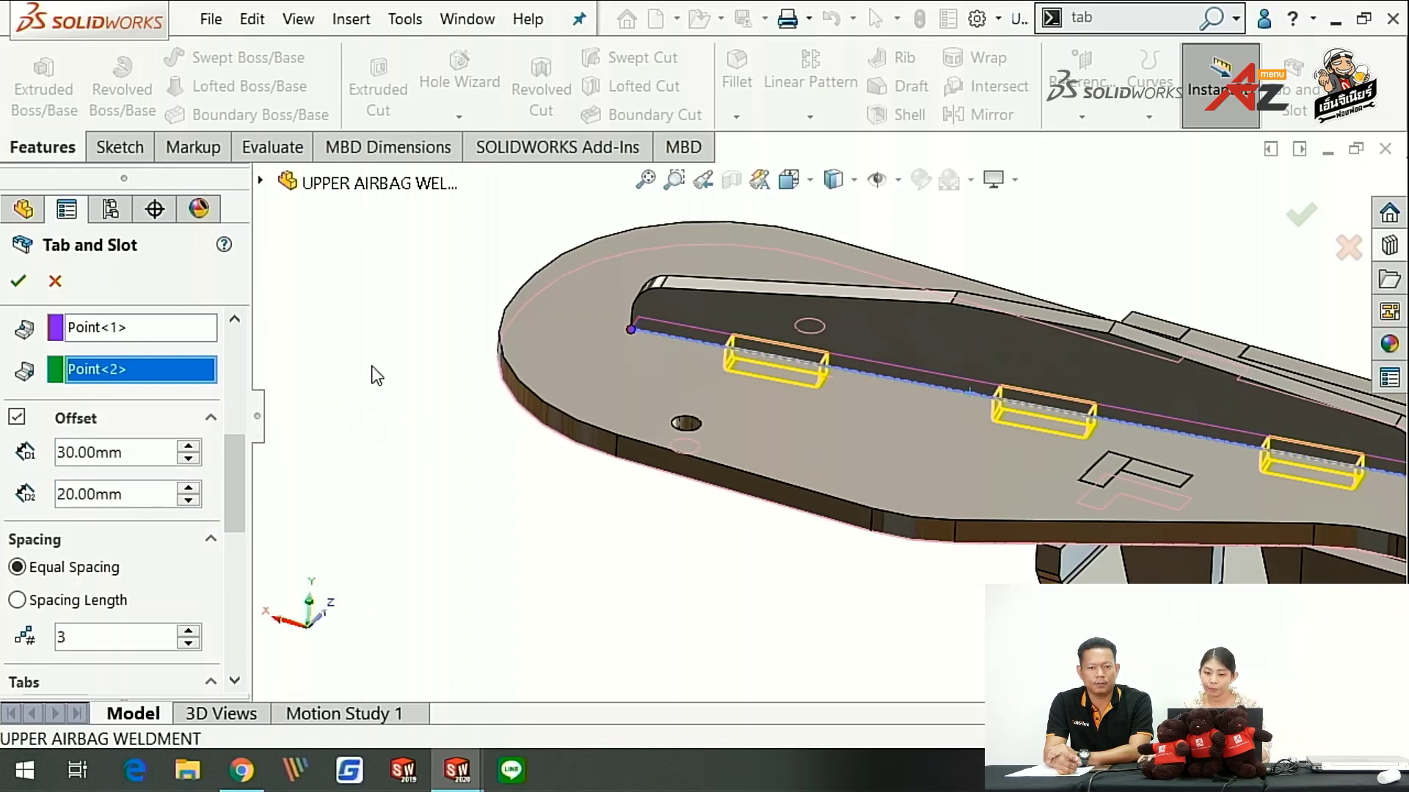
{"action": "left_click", "coordinate": [17, 417]}
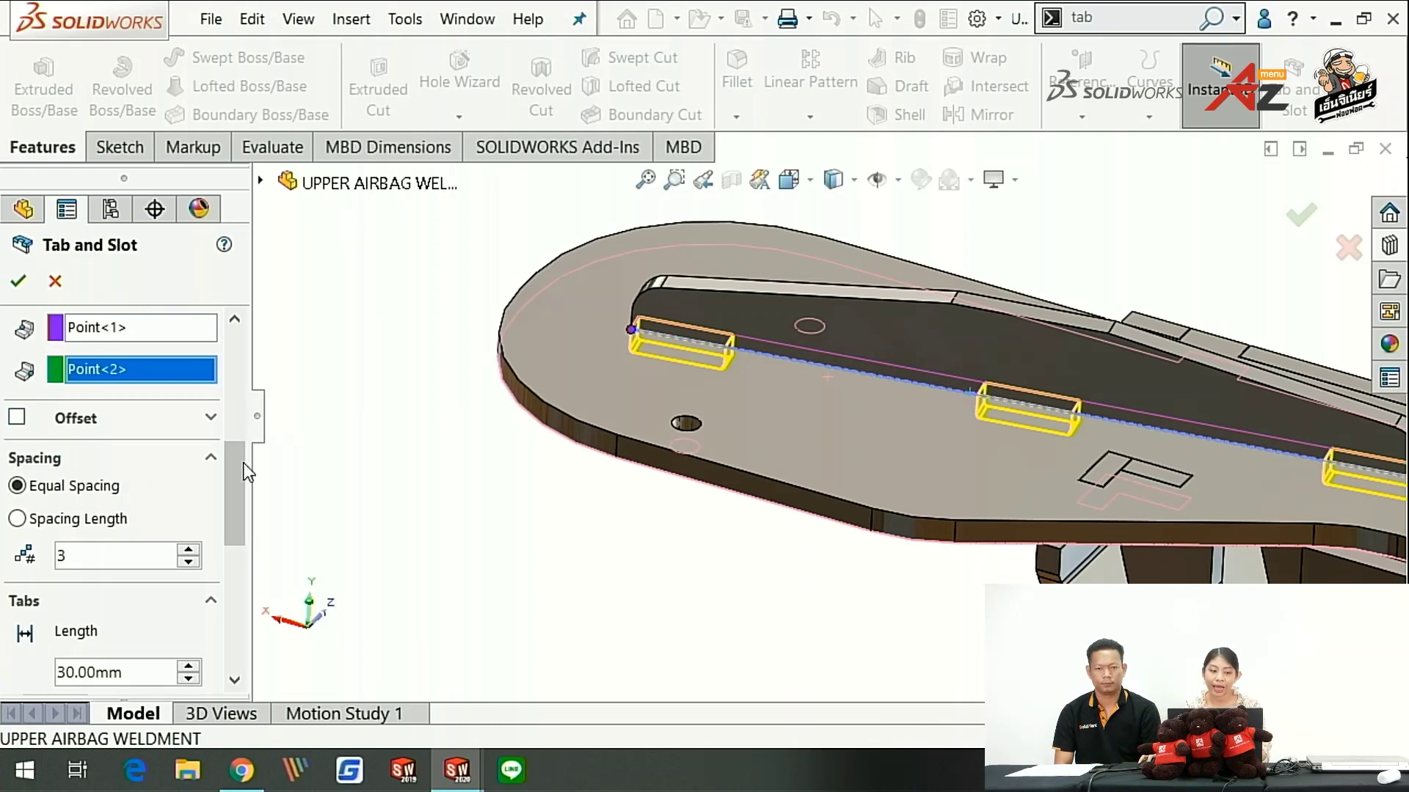
Step: Change the equally spaced tab count from 5 to 3
{"action": "scroll", "coordinate": [440, 353], "scroll_direction": "up", "scroll_amount": 3}
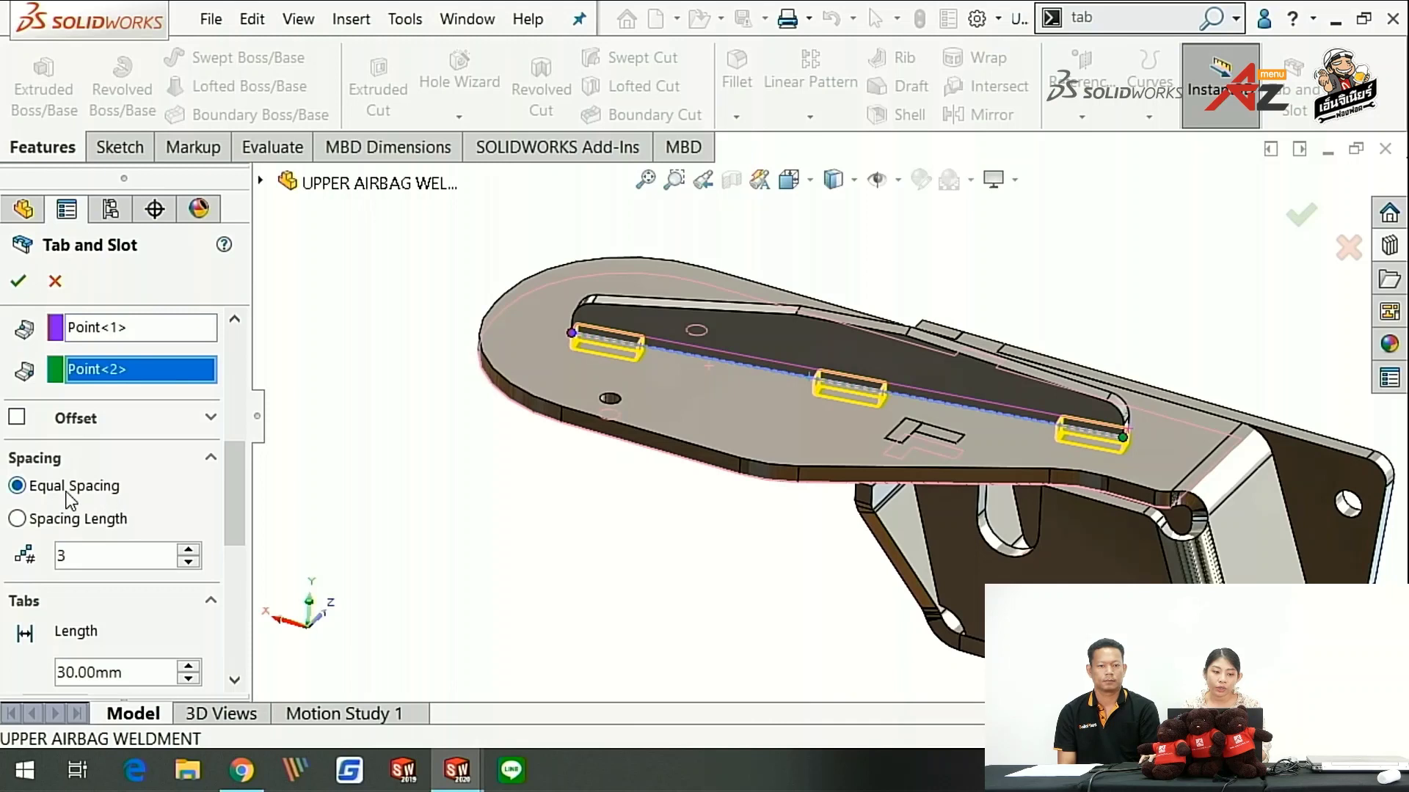
{"action": "scroll", "coordinate": [242, 492], "scroll_direction": "down", "scroll_amount": 1}
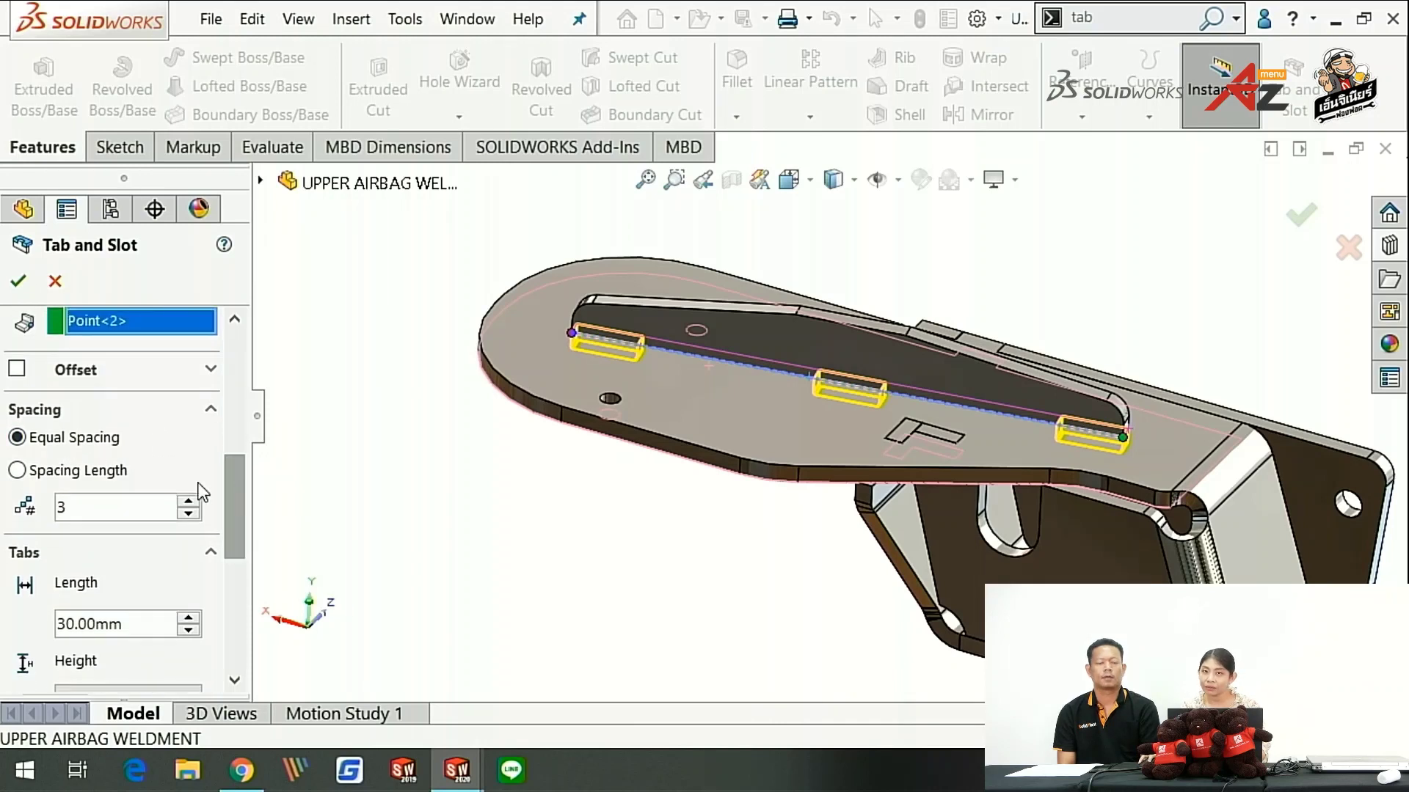
{"action": "left_click_drag", "start_coordinate": [147, 512], "coordinate": [25, 516]}
{"action": "type", "text": "5"}
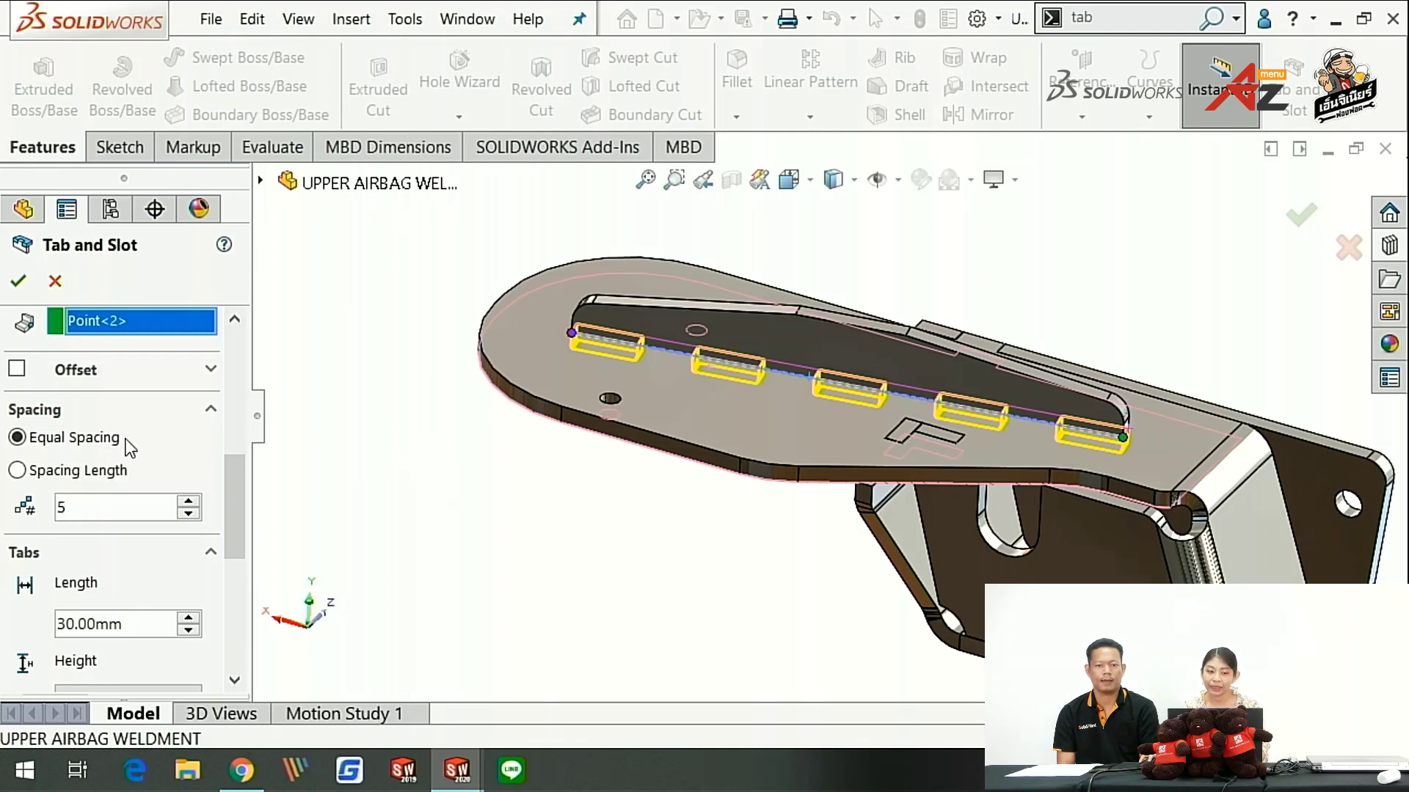
{"action": "left_click_drag", "start_coordinate": [95, 510], "coordinate": [28, 517]}
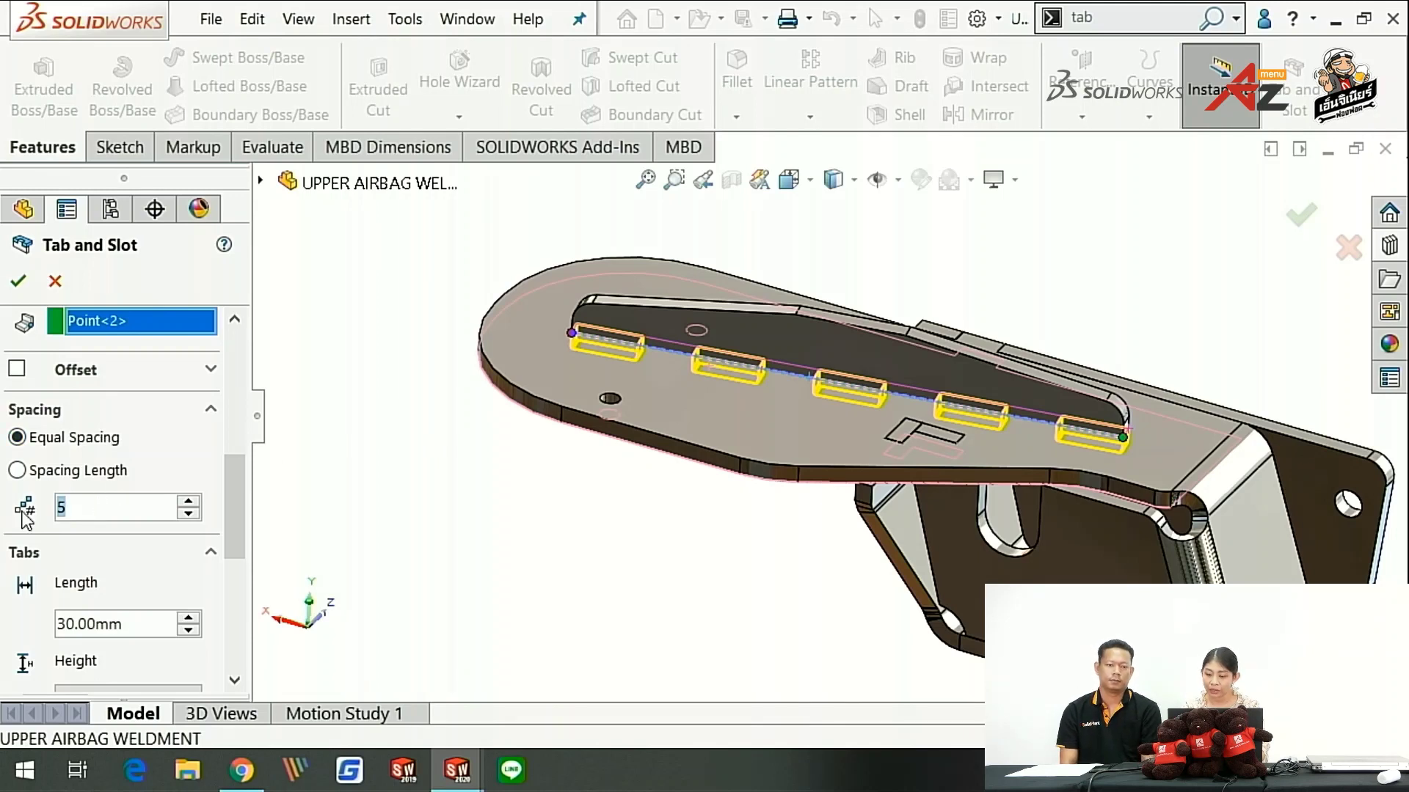
{"action": "type", "text": "3"}
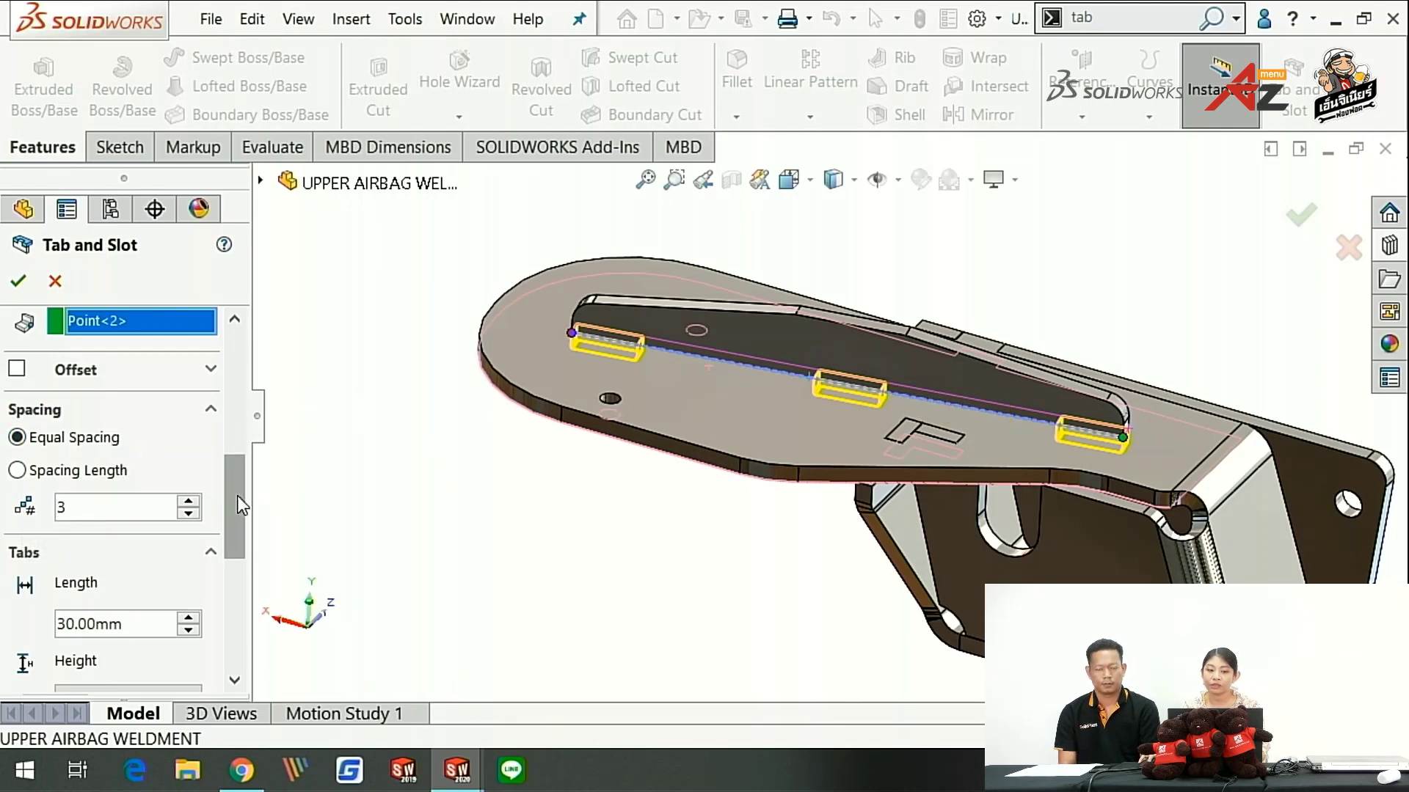
{"action": "left_click_drag", "start_coordinate": [236, 495], "coordinate": [236, 532]}
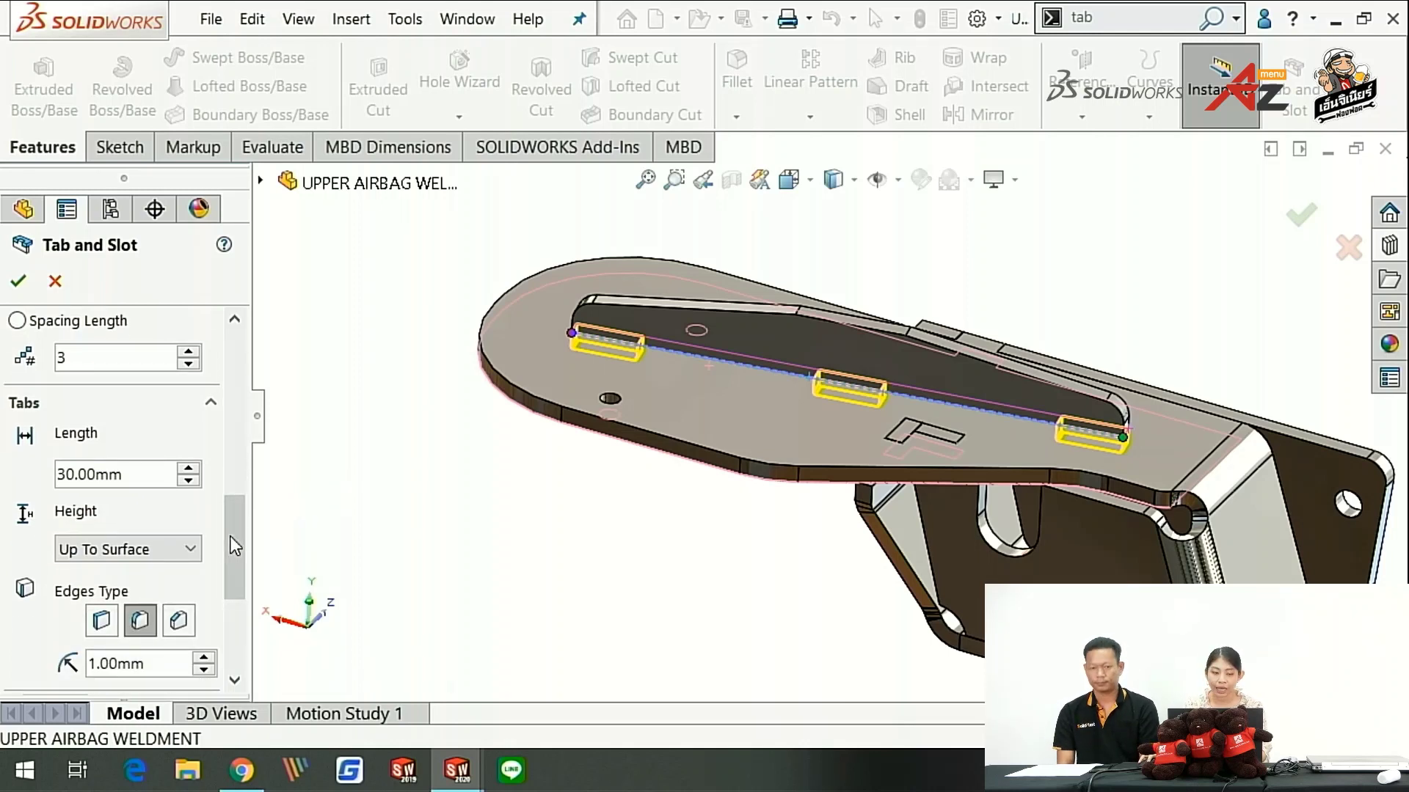
{"action": "double_click", "coordinate": [128, 478]}
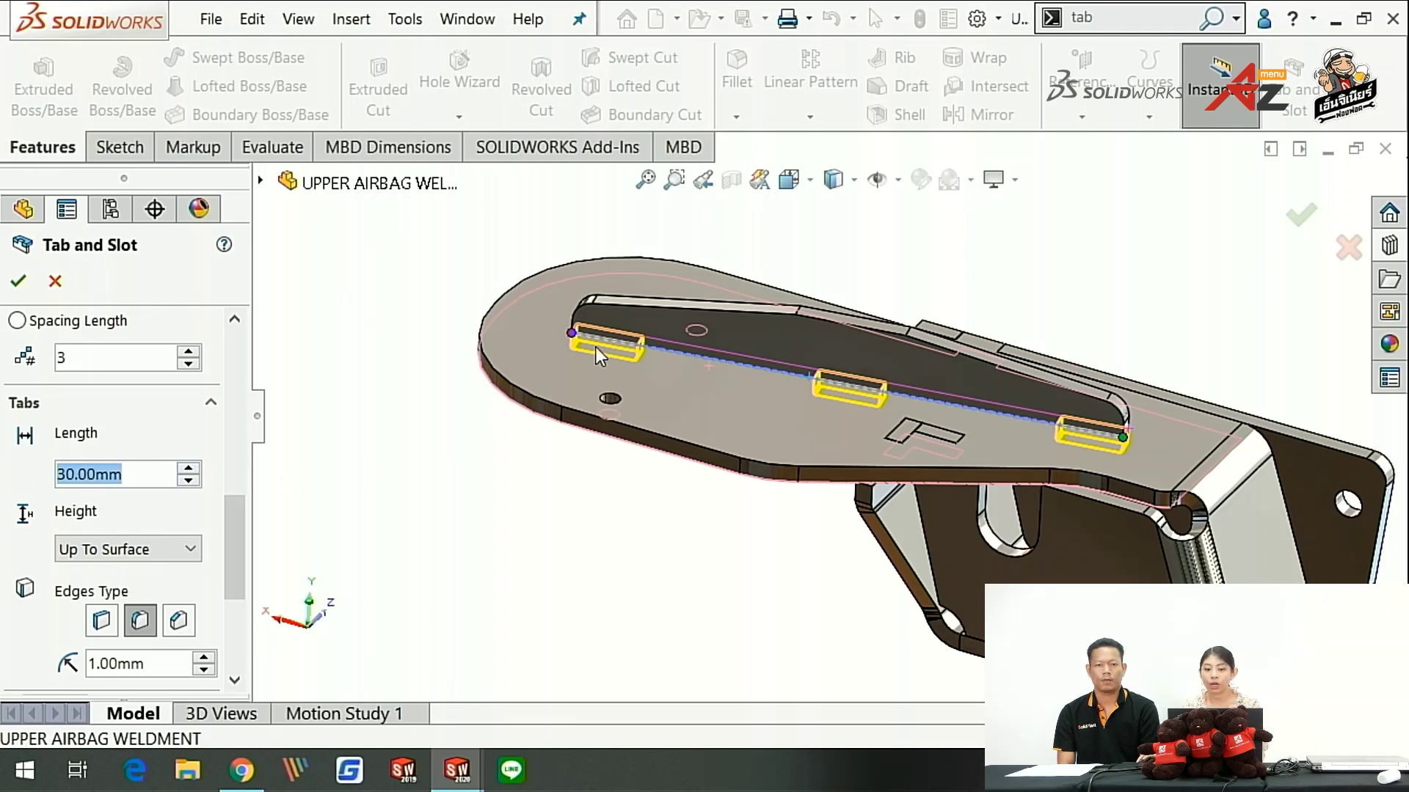
{"action": "scroll", "coordinate": [596, 347], "scroll_direction": "down", "scroll_amount": 3}
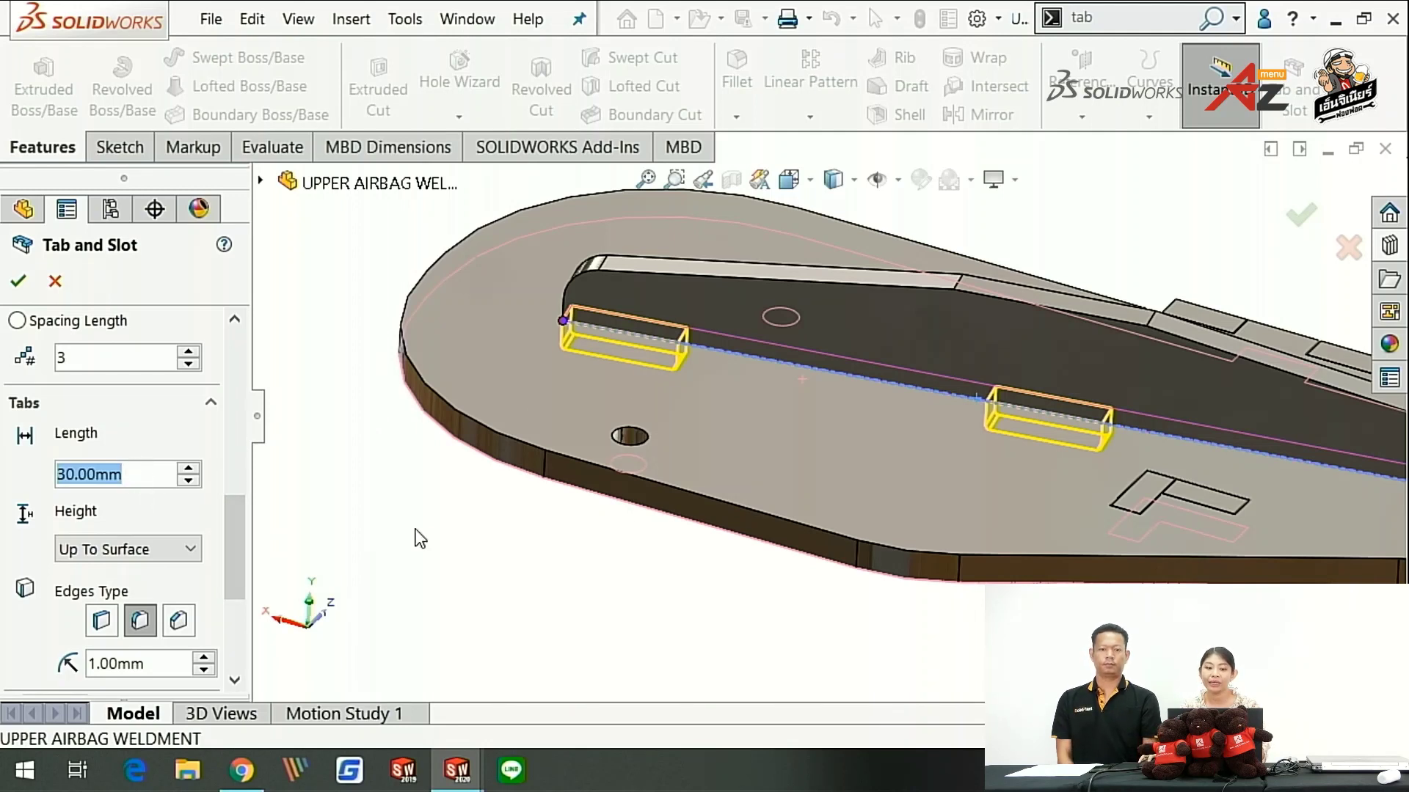
{"action": "type", "text": "50"}
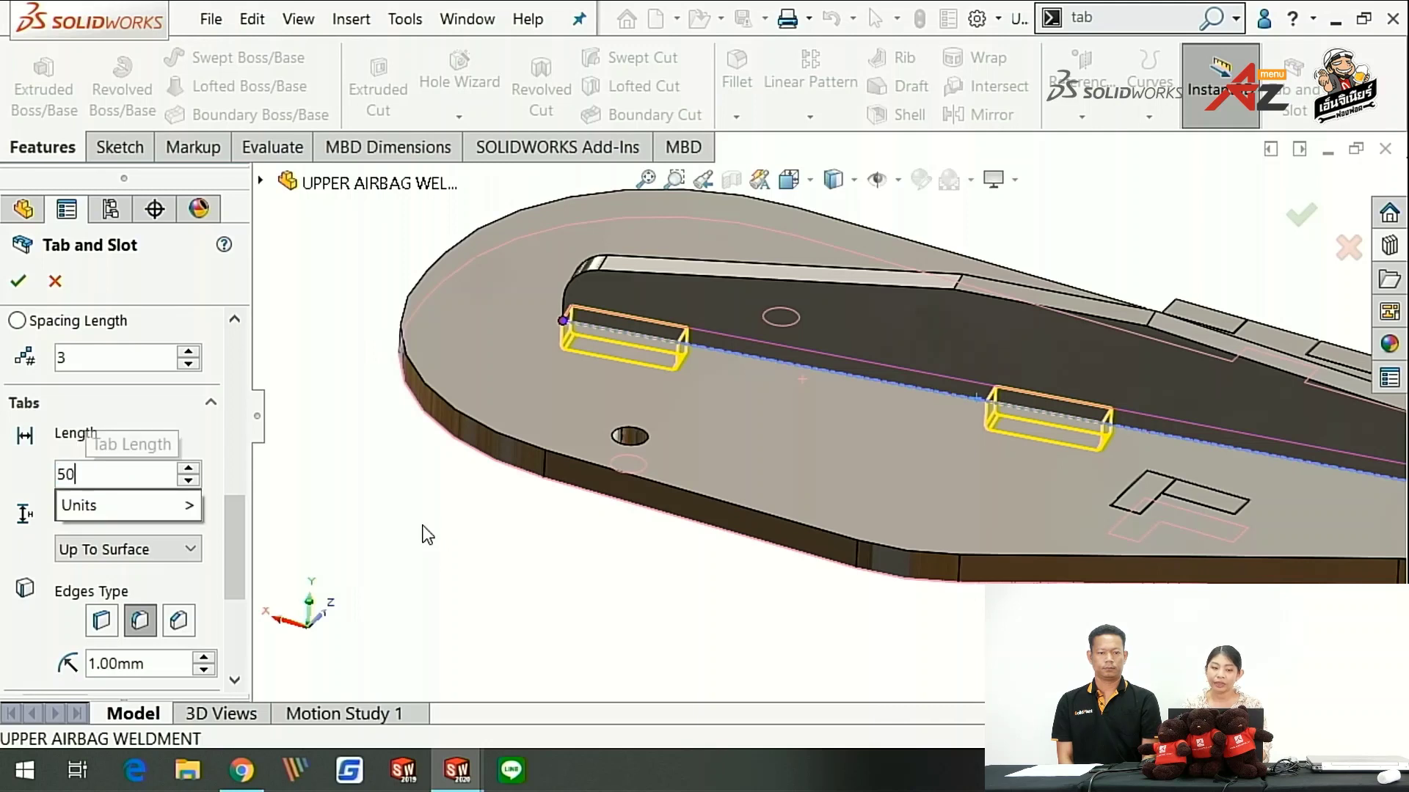
{"action": "key", "text": "Return"}
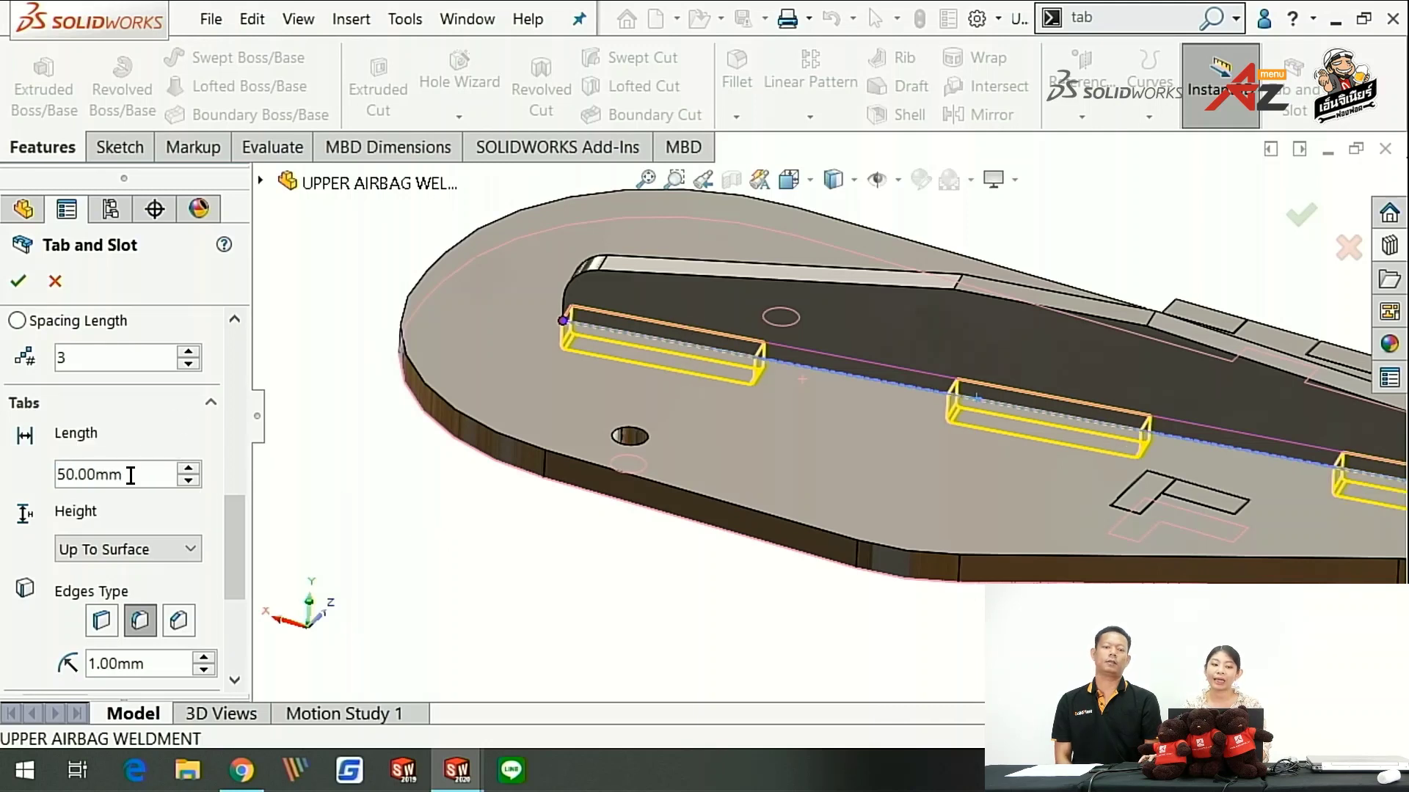
{"action": "left_click", "coordinate": [129, 472]}
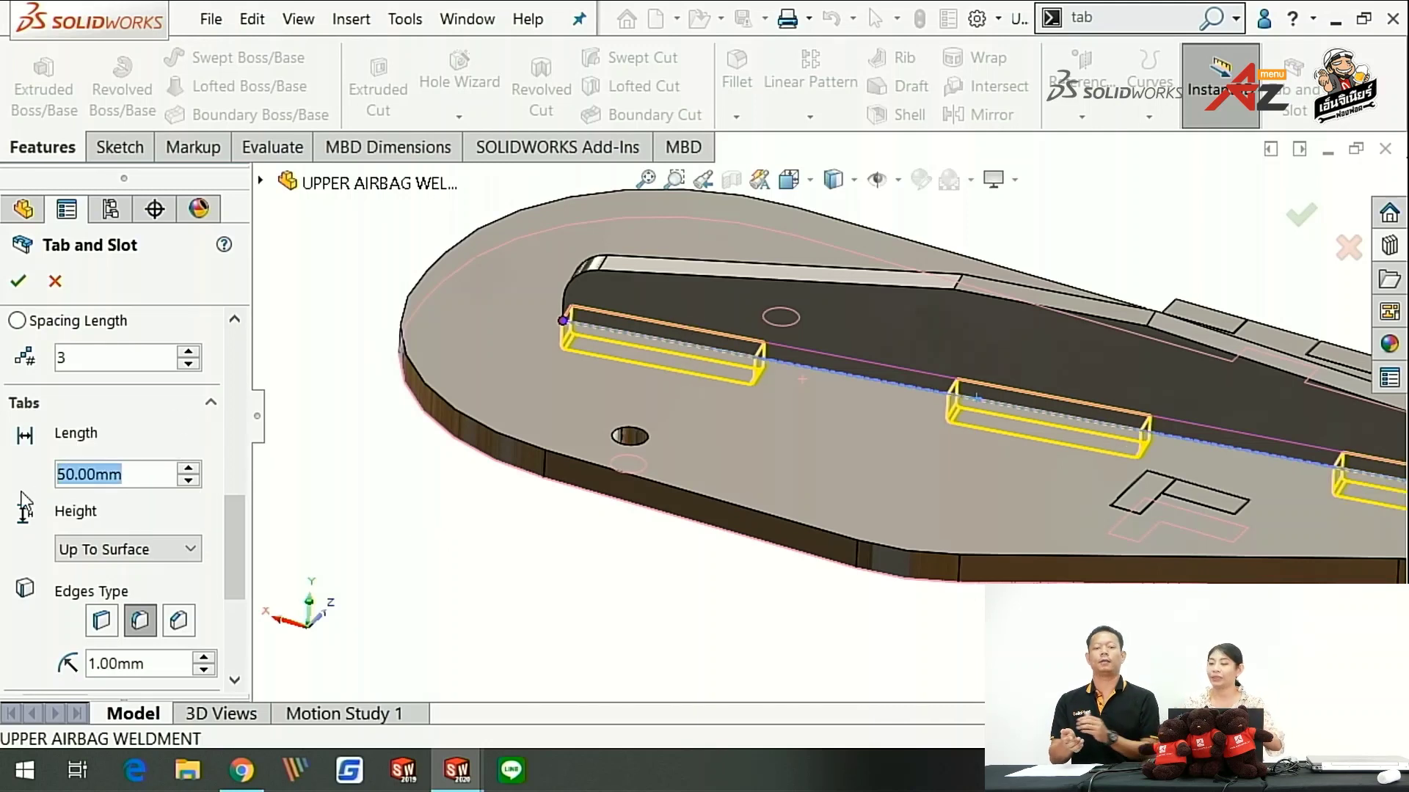
{"action": "type", "text": "30"}
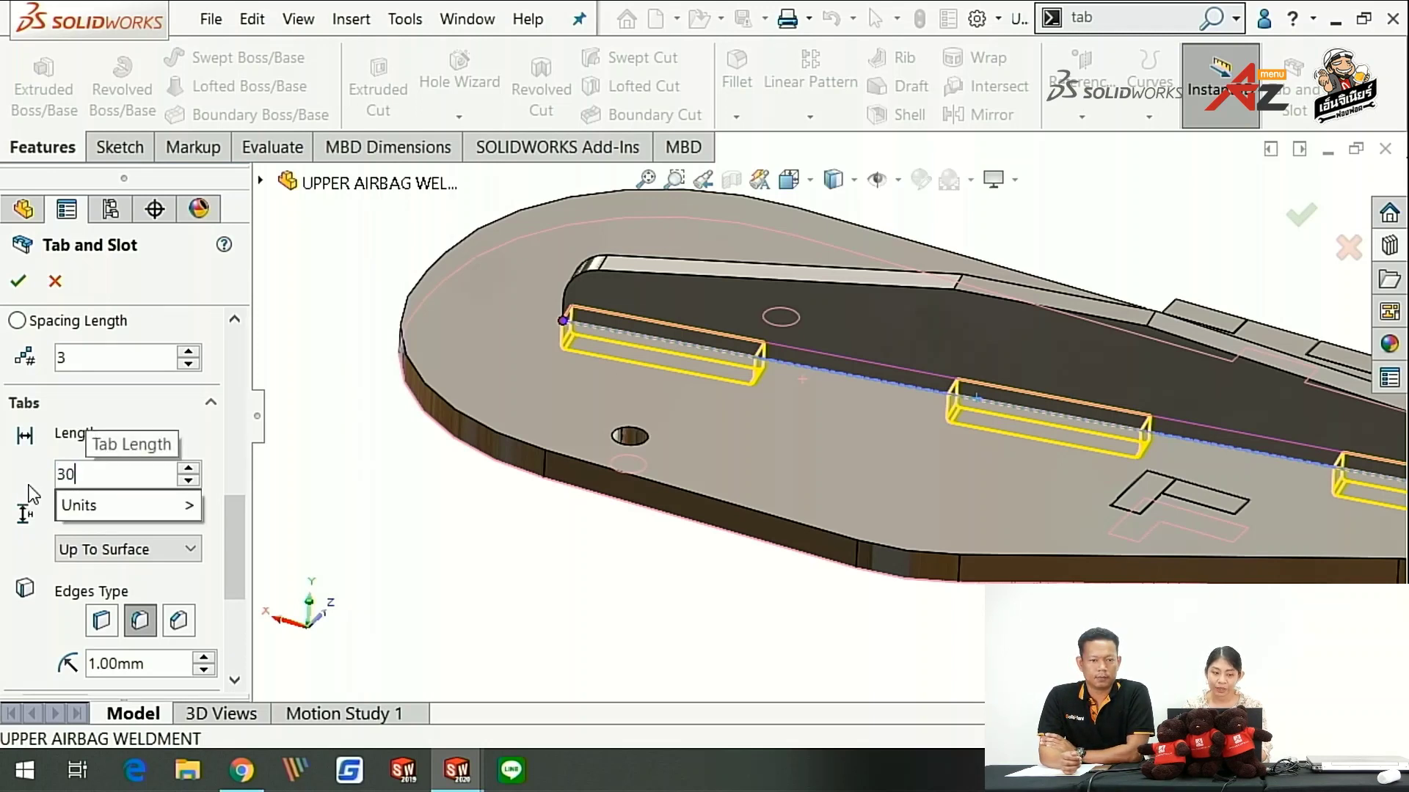
{"action": "key", "text": "Return"}
{"action": "scroll", "coordinate": [240, 518], "scroll_direction": "down", "scroll_amount": 1}
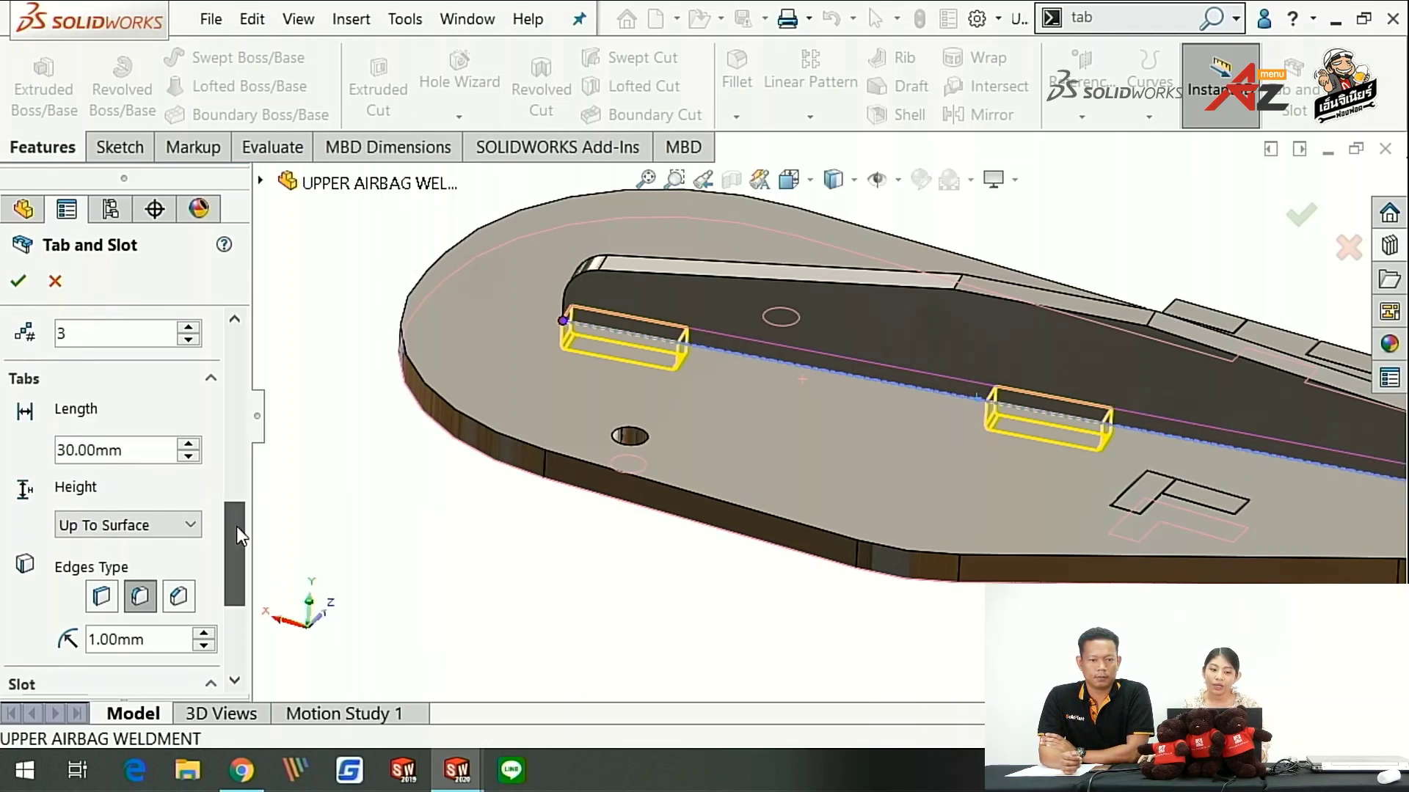
{"action": "scroll", "coordinate": [236, 526], "scroll_direction": "down", "scroll_amount": 2}
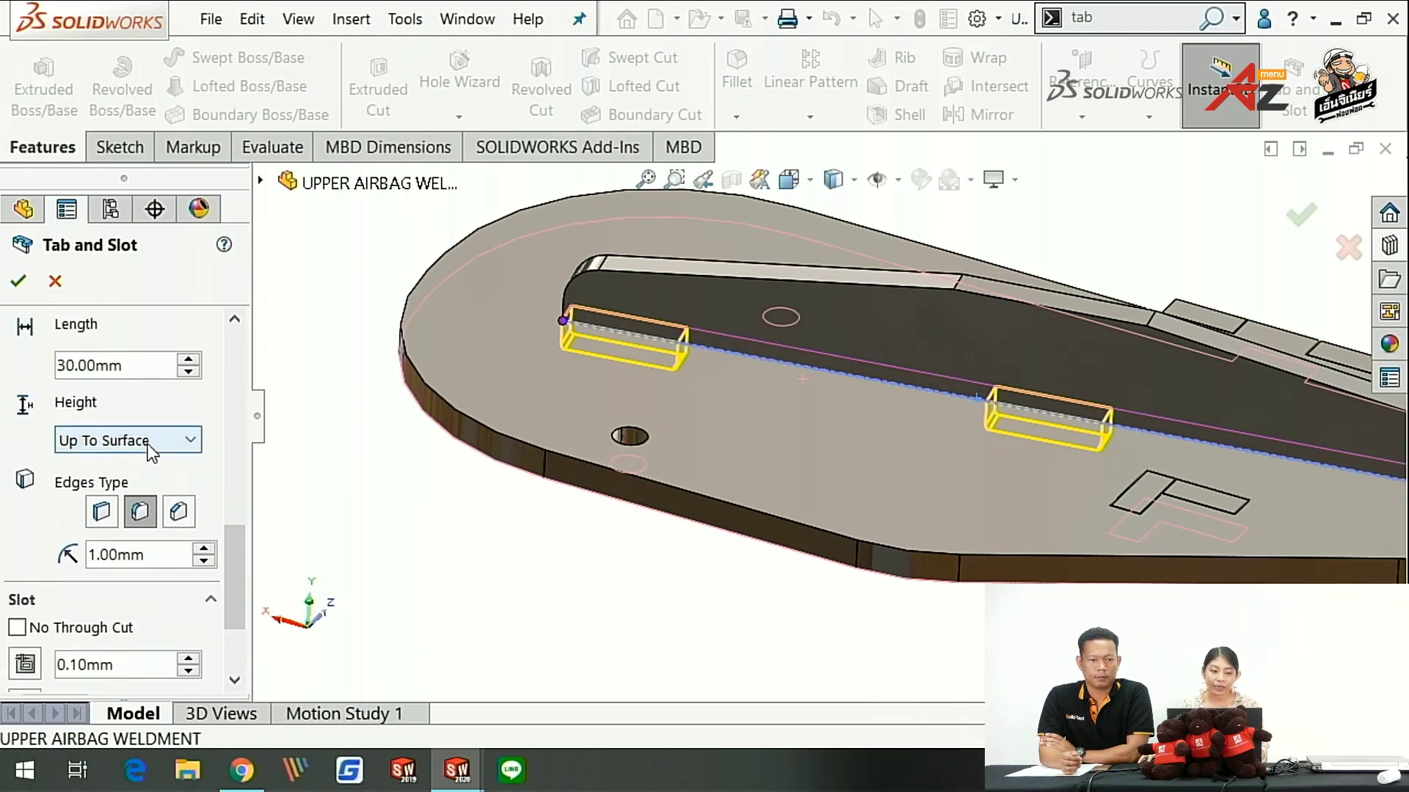
Step: Try Blind tab height, then restore Up To Surface and orbit to check the tabs
{"action": "left_click", "coordinate": [169, 449]}
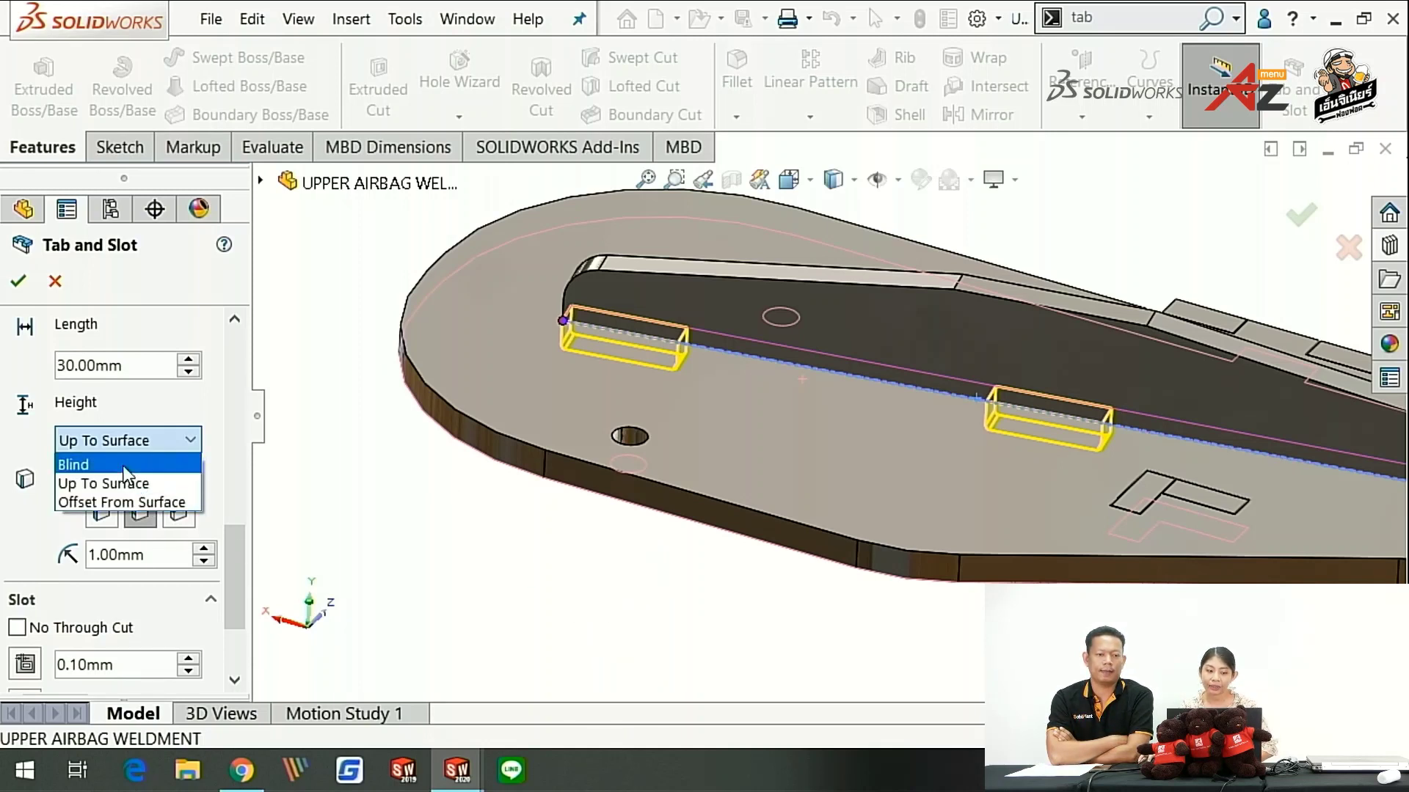
{"action": "left_click", "coordinate": [88, 464]}
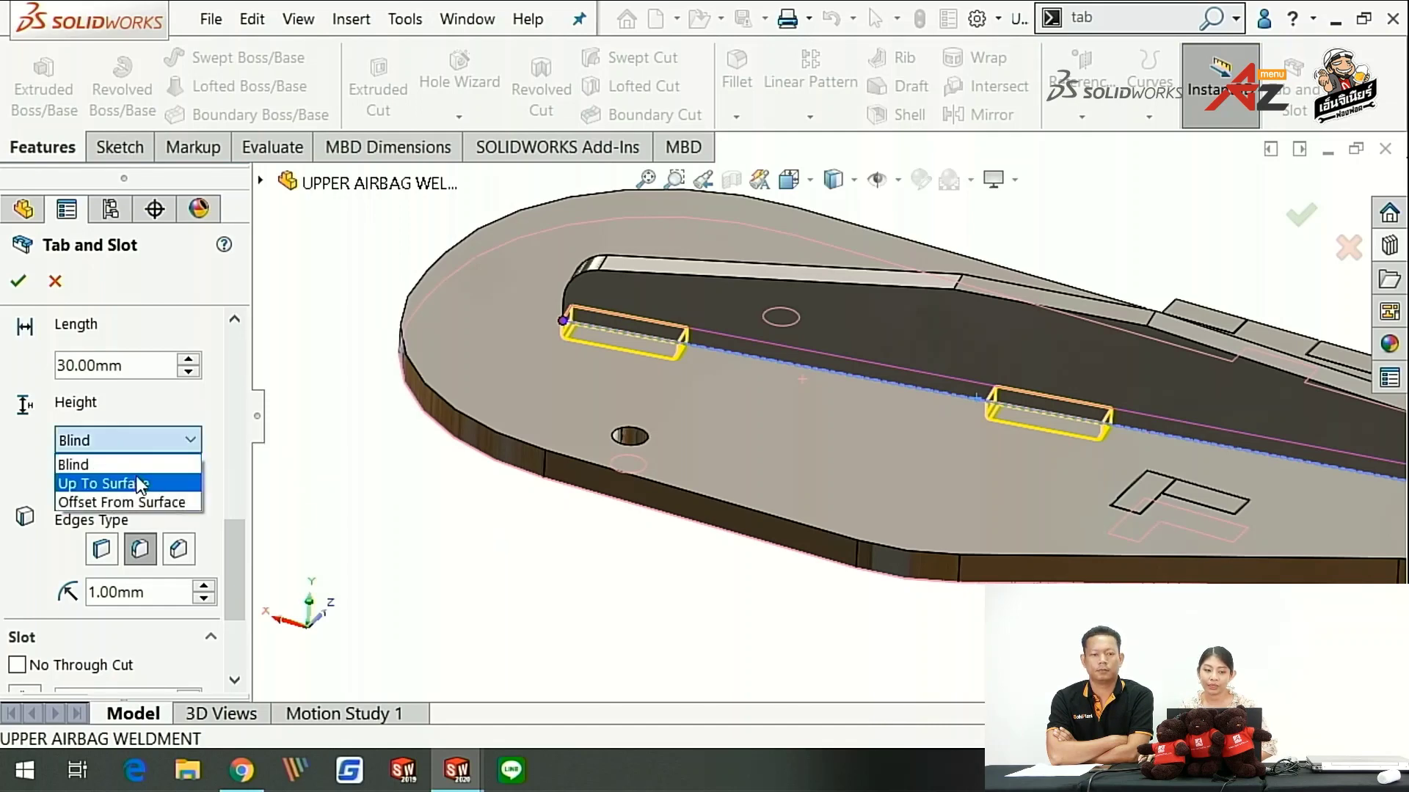
{"action": "left_click", "coordinate": [110, 484]}
{"action": "mouse_move", "coordinate": [618, 578]}
{"action": "middle_mouse_down"}
{"action": "mouse_move", "coordinate": [628, 544]}
{"action": "mouse_move", "coordinate": [653, 553]}
{"action": "middle_mouse_up"}
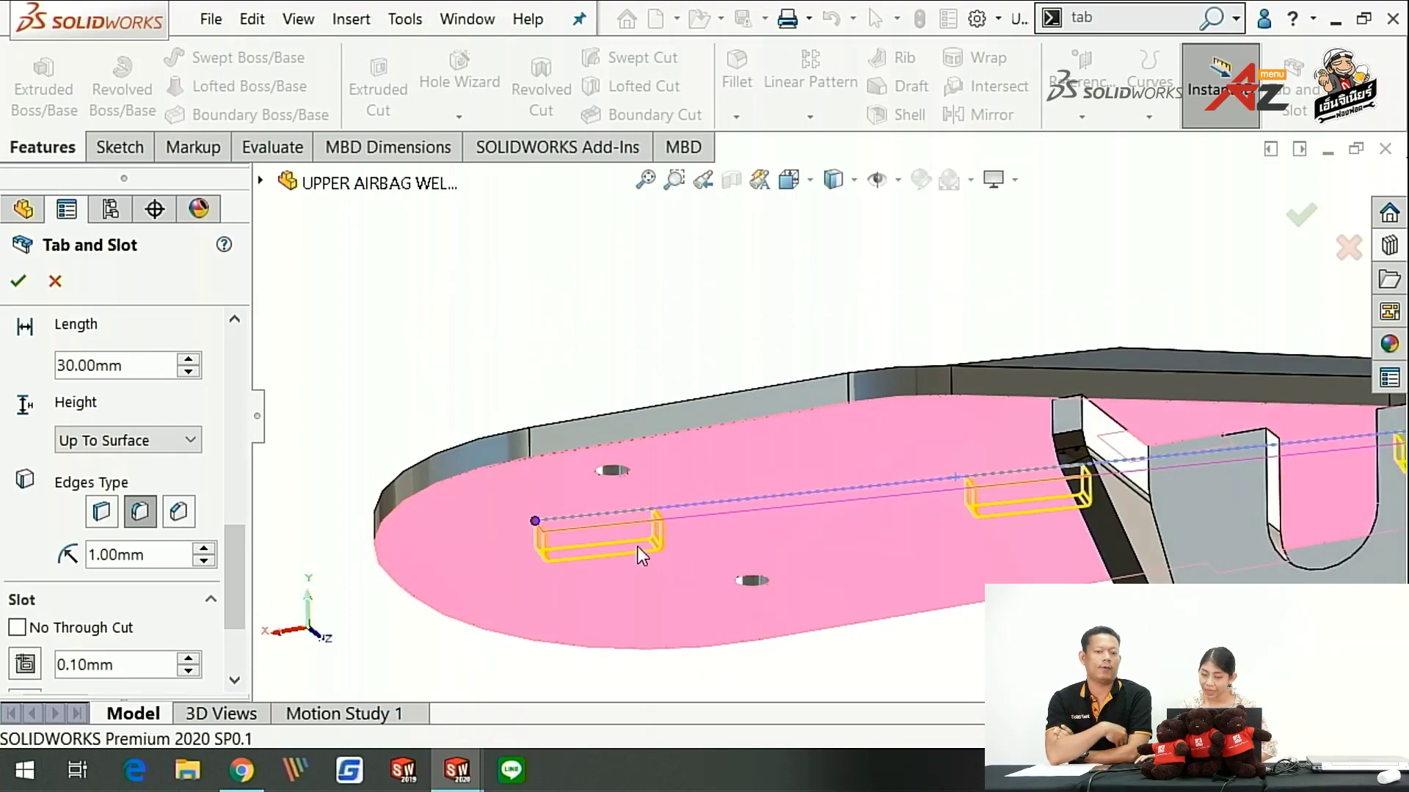
{"action": "mouse_move", "coordinate": [669, 362]}
{"action": "middle_mouse_down"}
{"action": "mouse_move", "coordinate": [733, 497]}
{"action": "mouse_move", "coordinate": [657, 494]}
{"action": "mouse_move", "coordinate": [594, 396]}
{"action": "middle_mouse_up"}
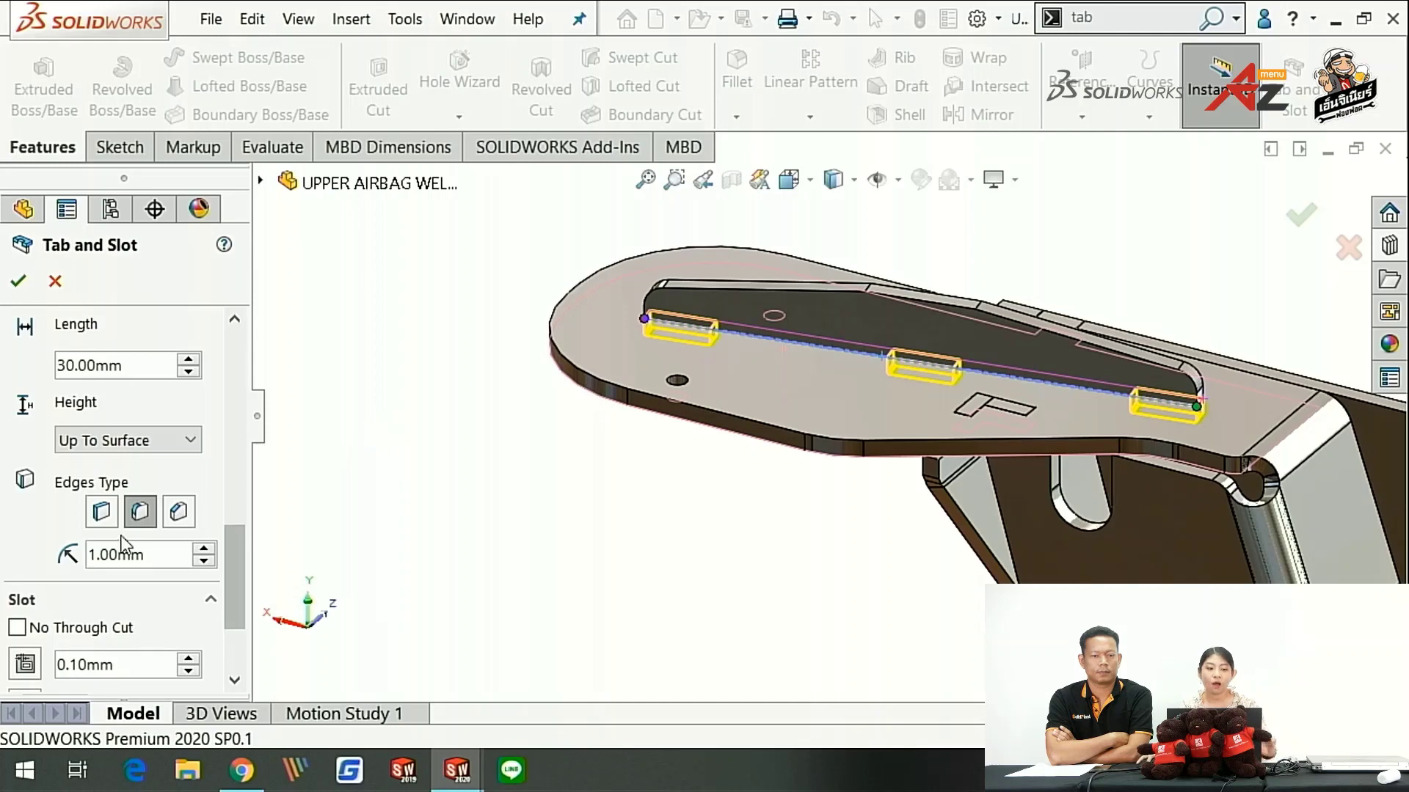
Step: Preview a 5 mm chamfer on the tab edges
{"action": "left_click", "coordinate": [176, 513]}
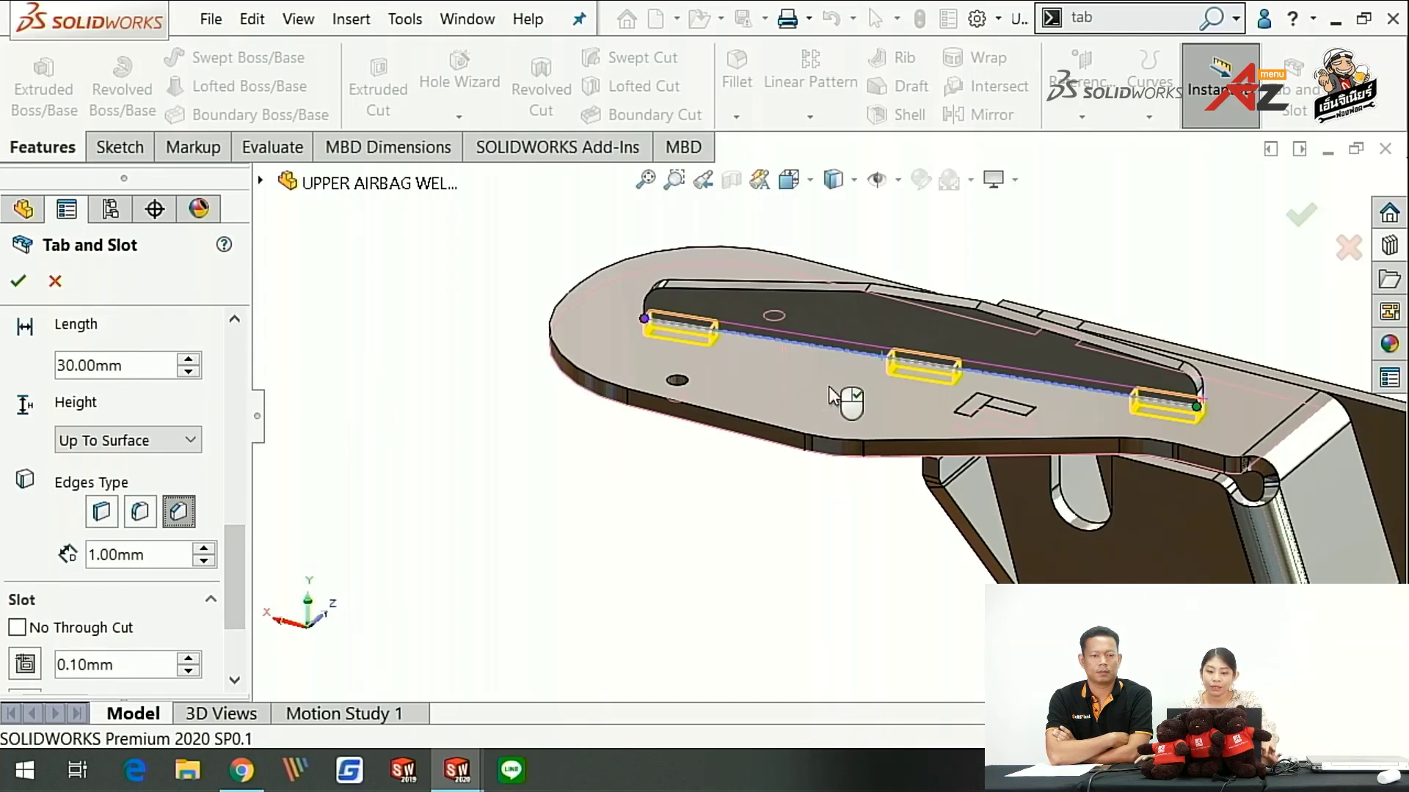
{"action": "scroll", "coordinate": [849, 410], "scroll_direction": "down", "scroll_amount": 3}
{"action": "scroll", "coordinate": [660, 351], "scroll_direction": "down", "scroll_amount": 3}
{"action": "left_click_drag", "start_coordinate": [150, 548], "coordinate": [82, 552]}
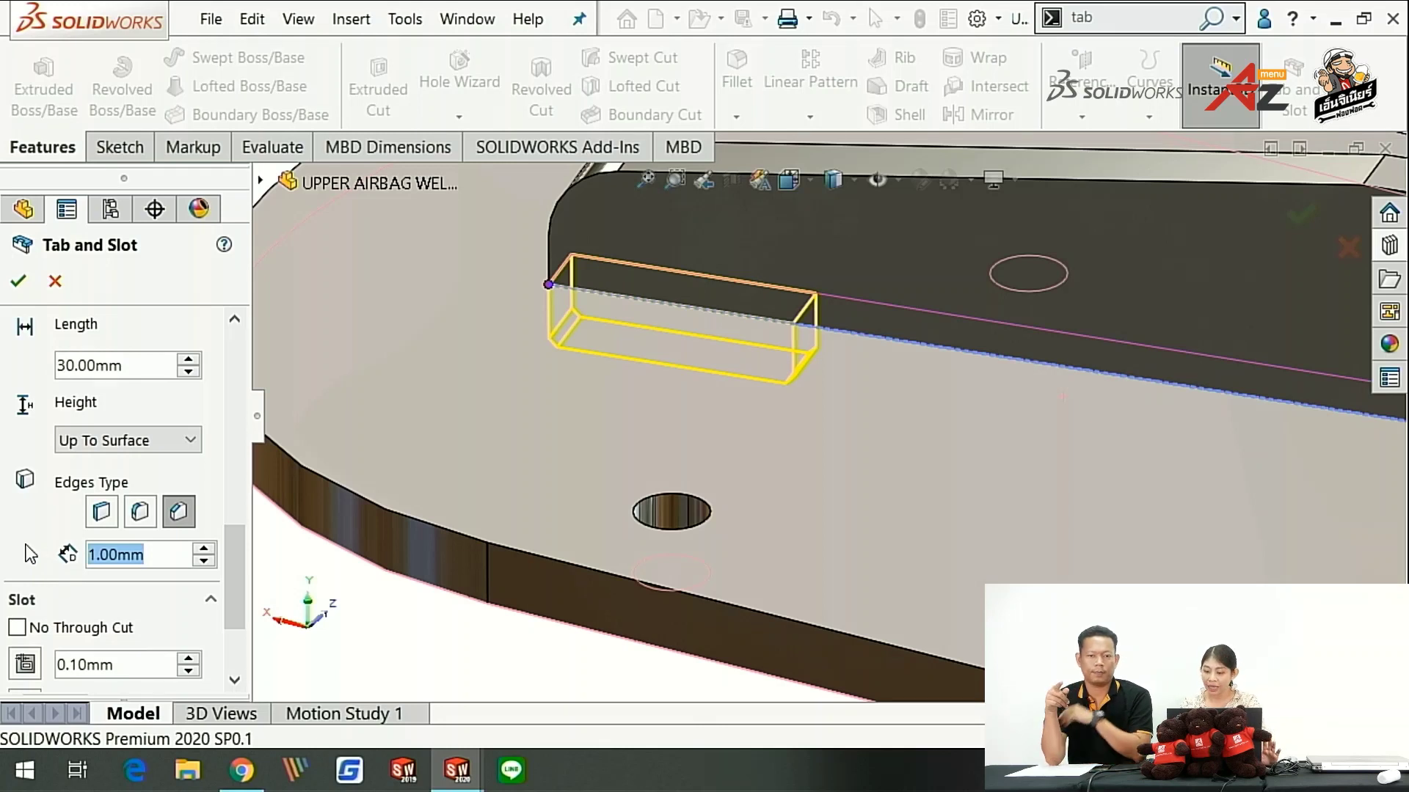
{"action": "type", "text": "5"}
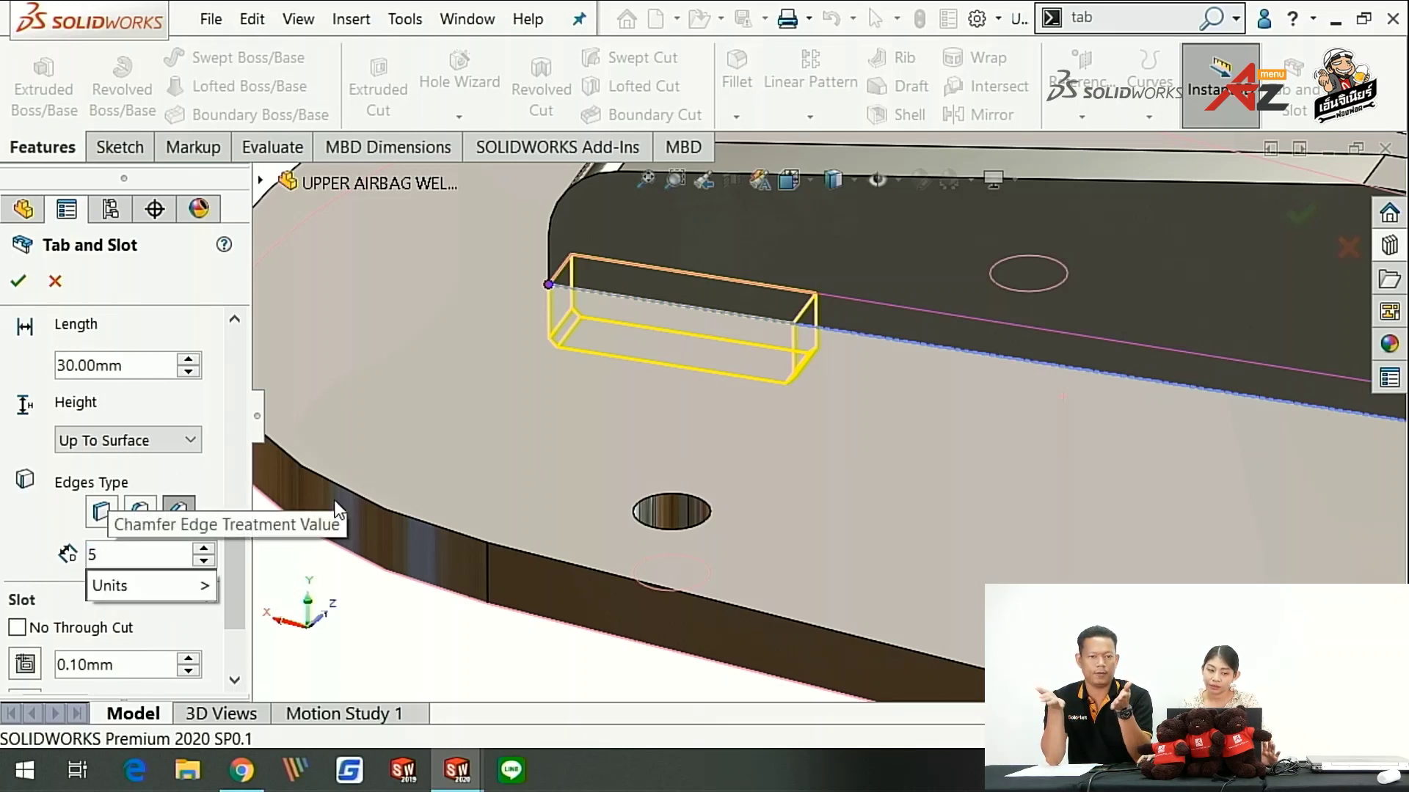
{"action": "key", "text": "Return"}
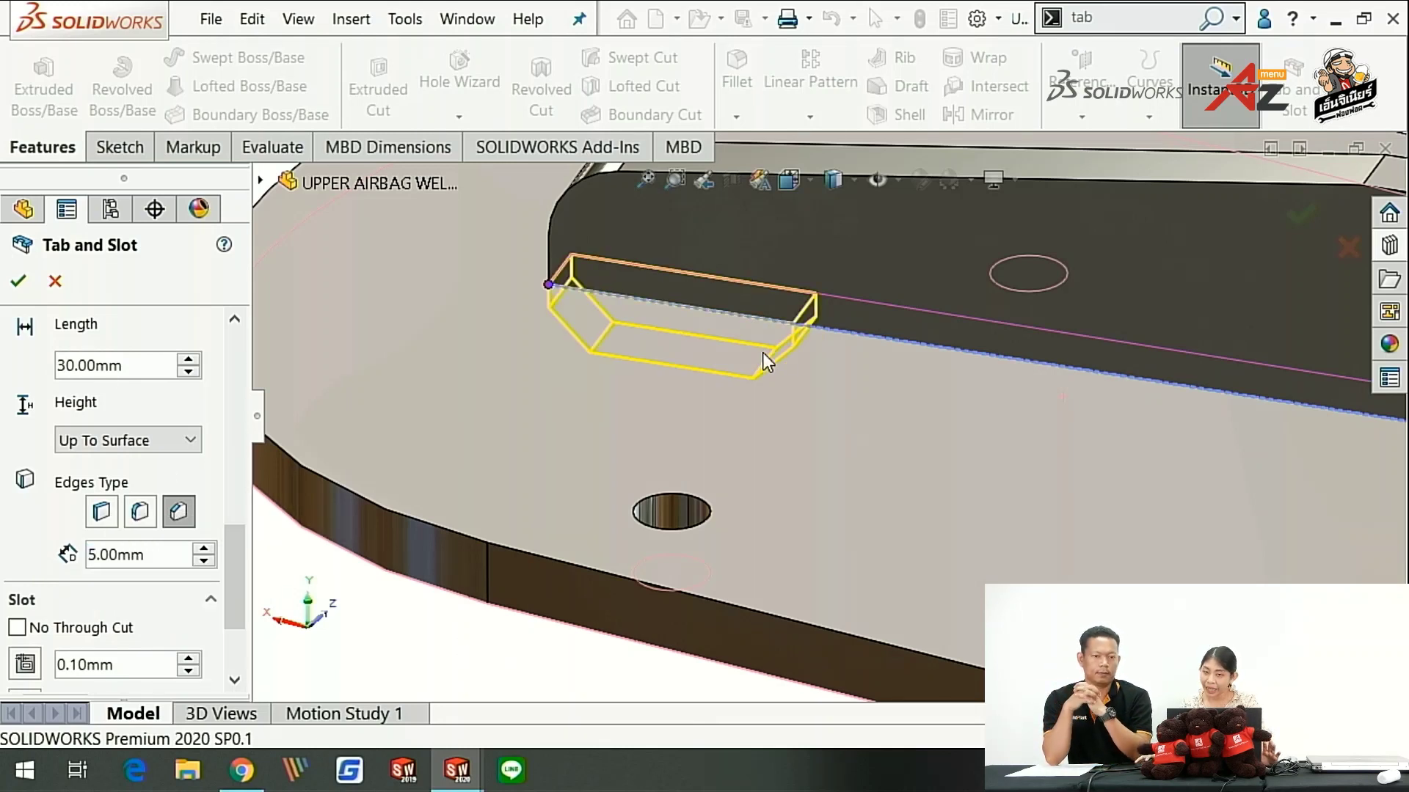
Step: Switch the tab edges to 5 mm fillets
{"action": "left_click", "coordinate": [140, 512]}
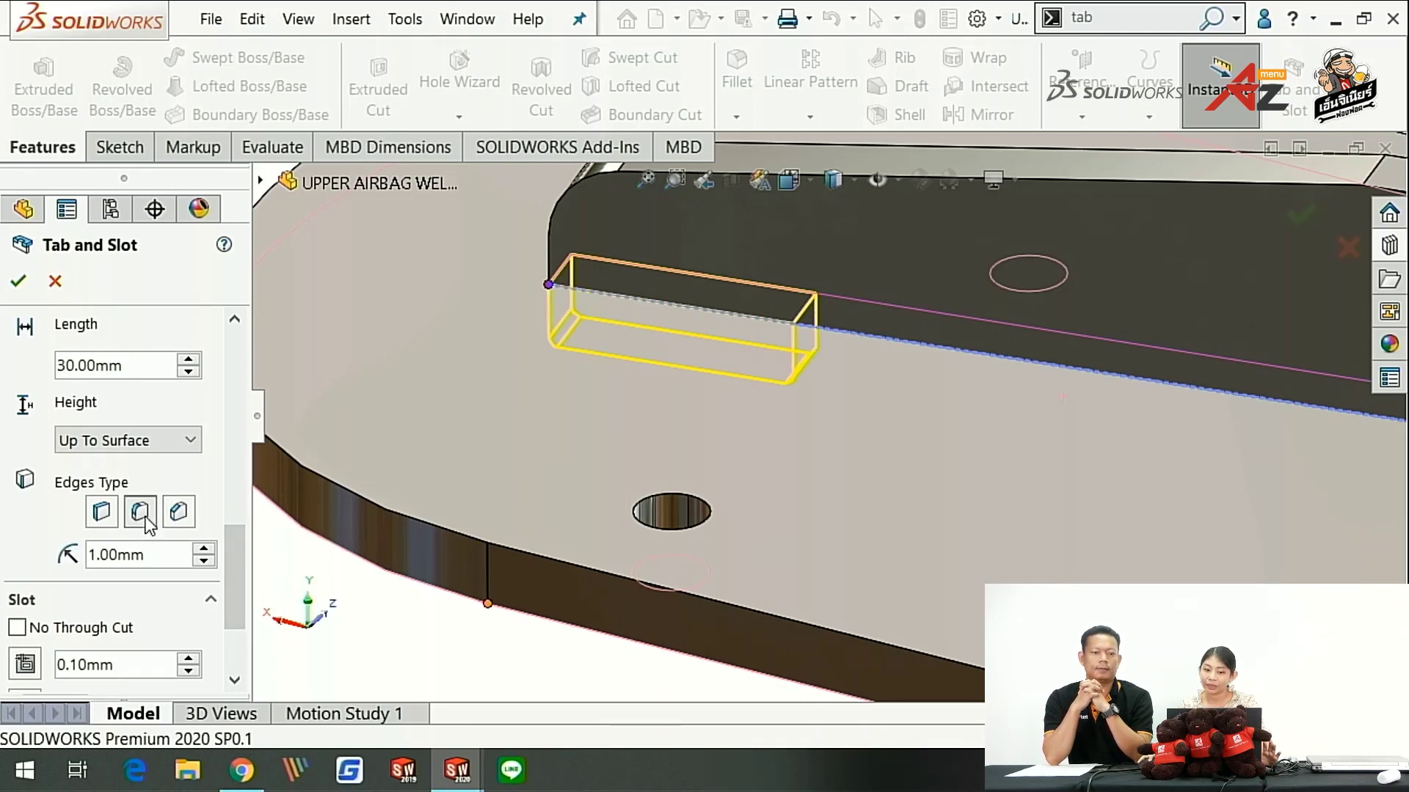
{"action": "double_click", "coordinate": [139, 554]}
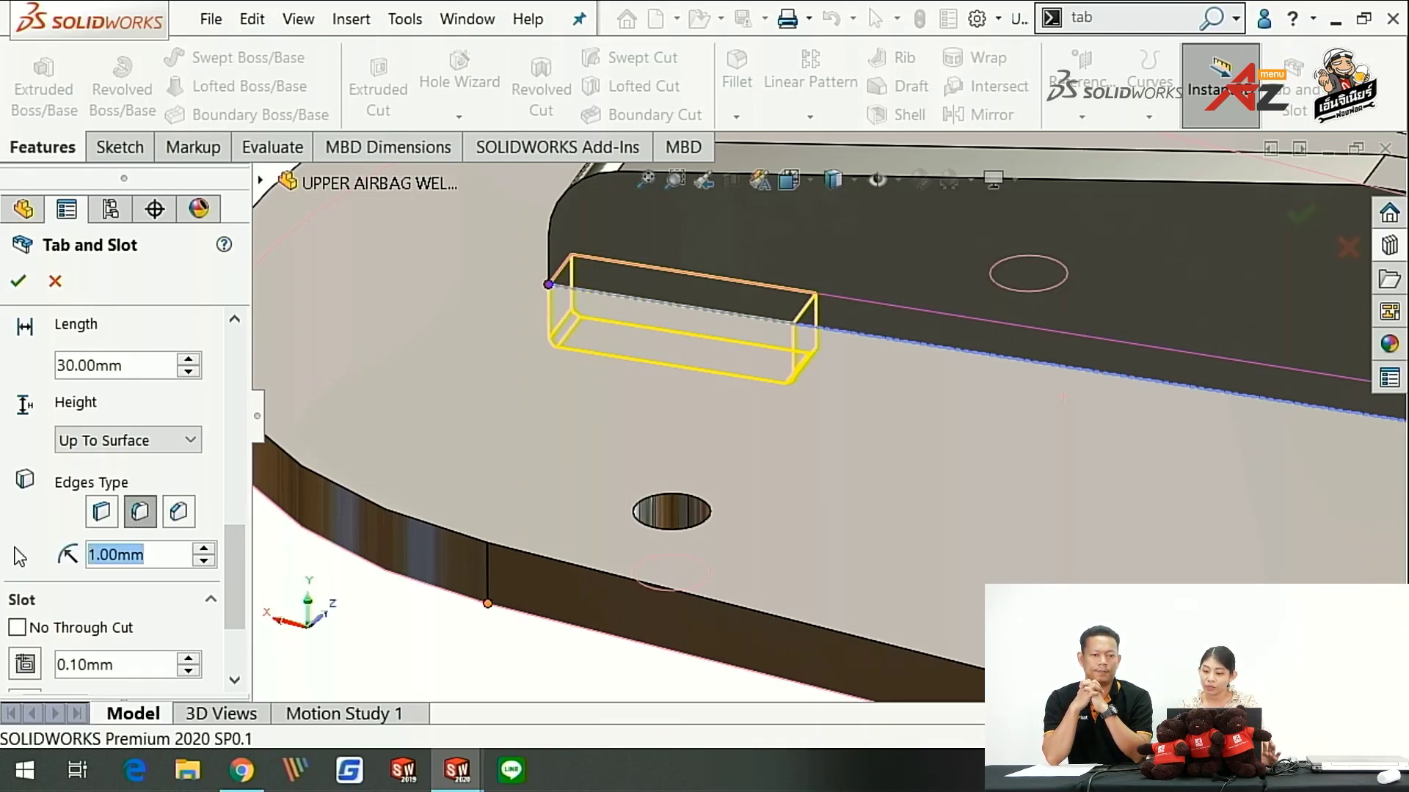
{"action": "type", "text": "5"}
{"action": "key", "text": "Return"}
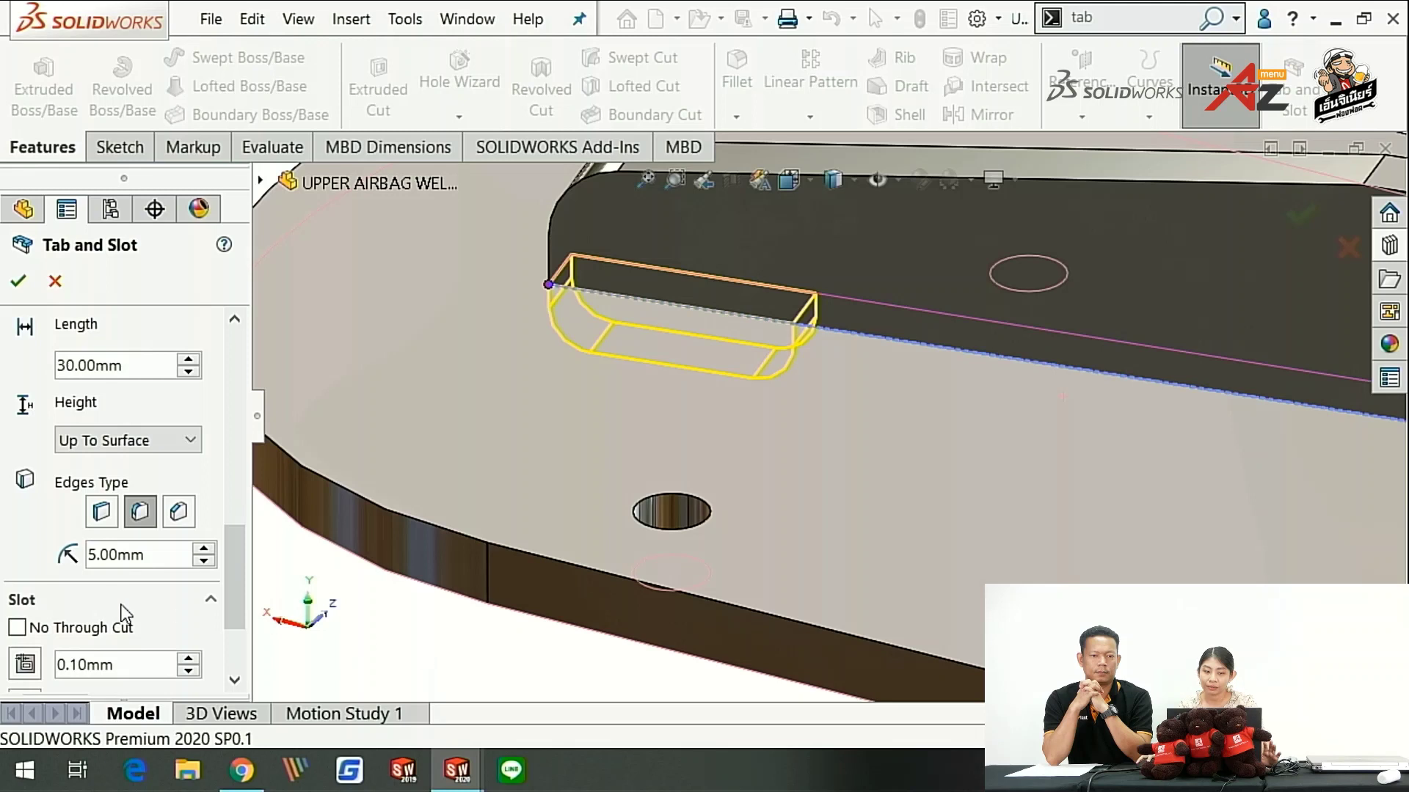
{"action": "double_click", "coordinate": [157, 559]}
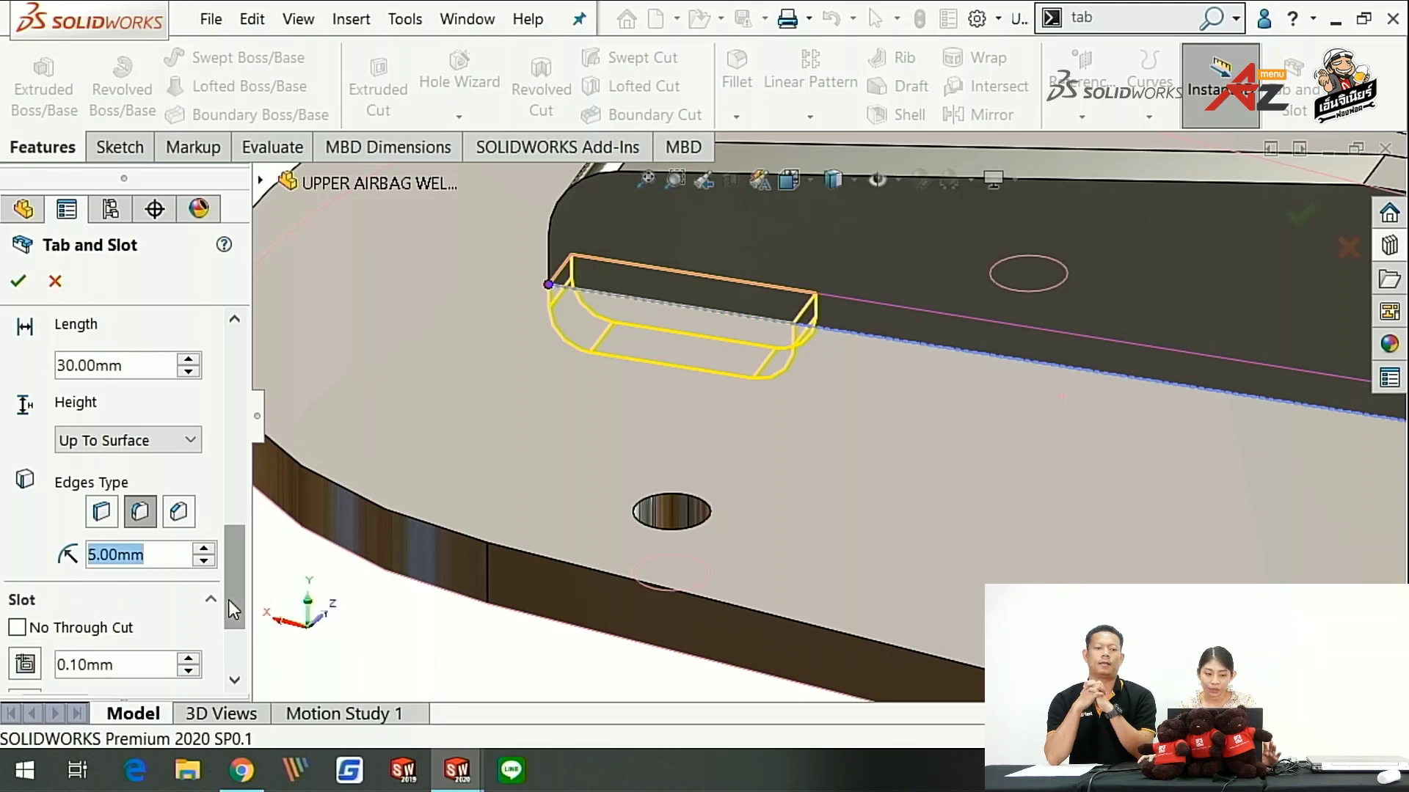
Step: Accept the Tab and Slot feature to create the filleted tabs and matching slots
{"action": "left_click", "coordinate": [18, 281]}
{"action": "scroll", "coordinate": [1284, 477], "scroll_direction": "up", "scroll_amount": 5}
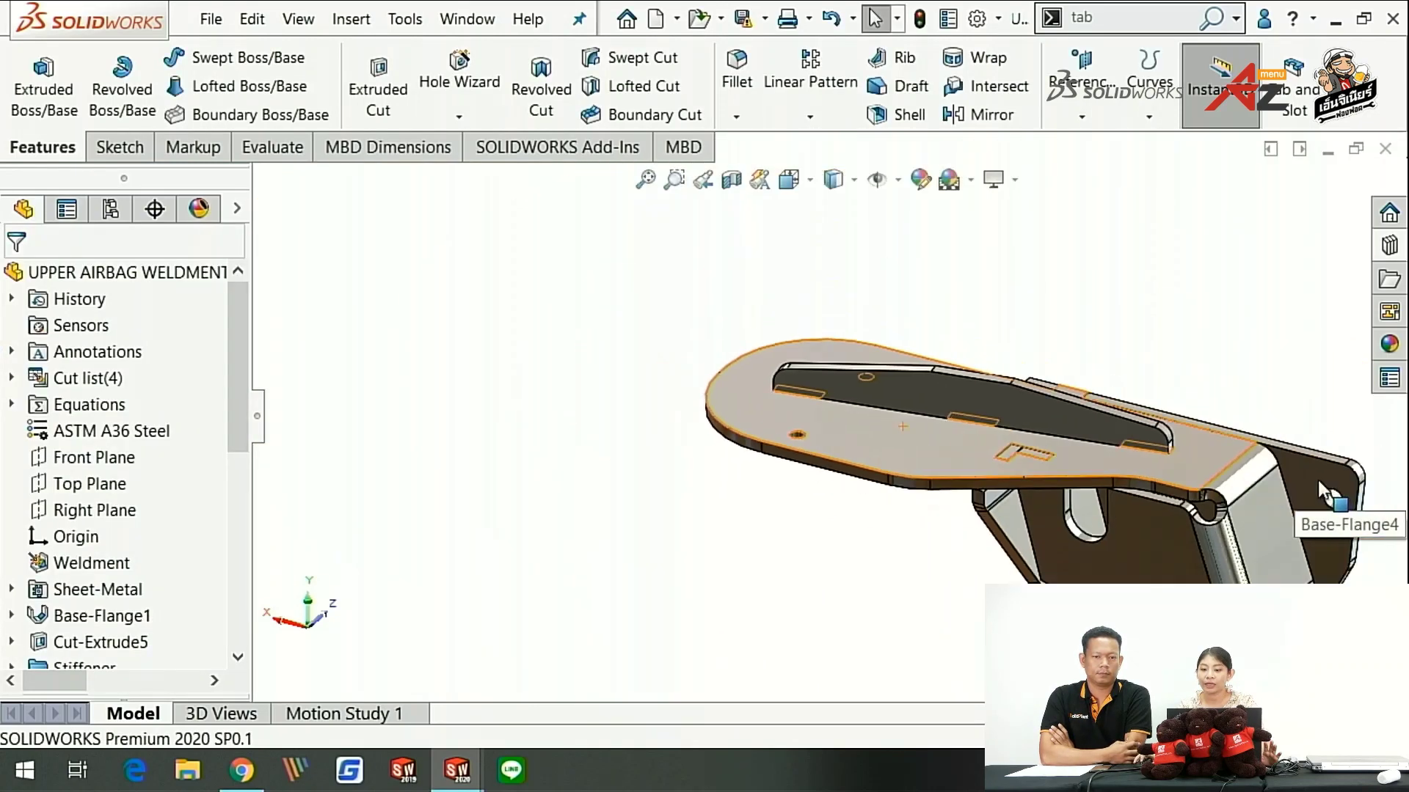
{"action": "scroll", "coordinate": [1005, 429], "scroll_direction": "down", "scroll_amount": 2}
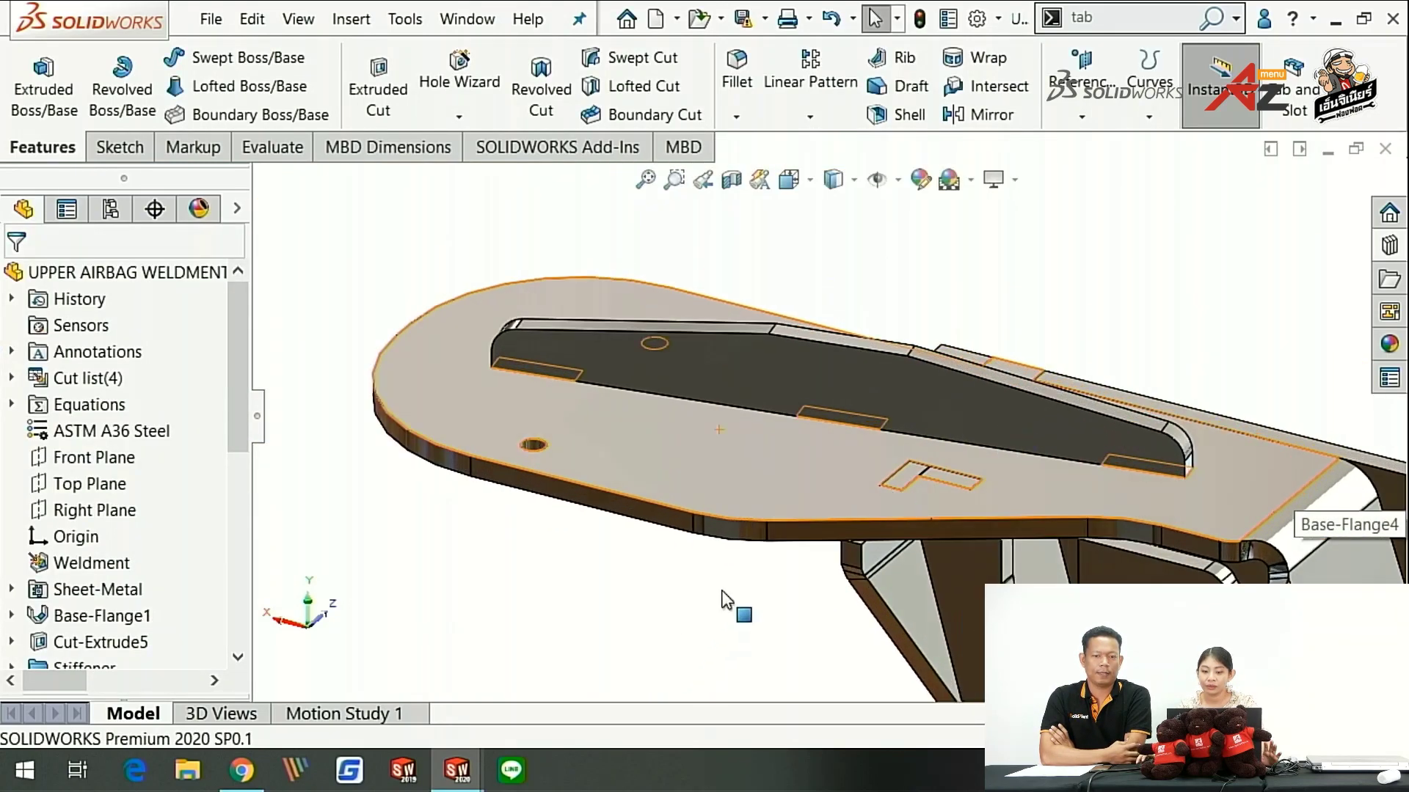
Step: Activate ExplView1 to show the weldment exploded, then return to the feature tree
{"action": "left_click", "coordinate": [110, 209]}
{"action": "double_click", "coordinate": [136, 395]}
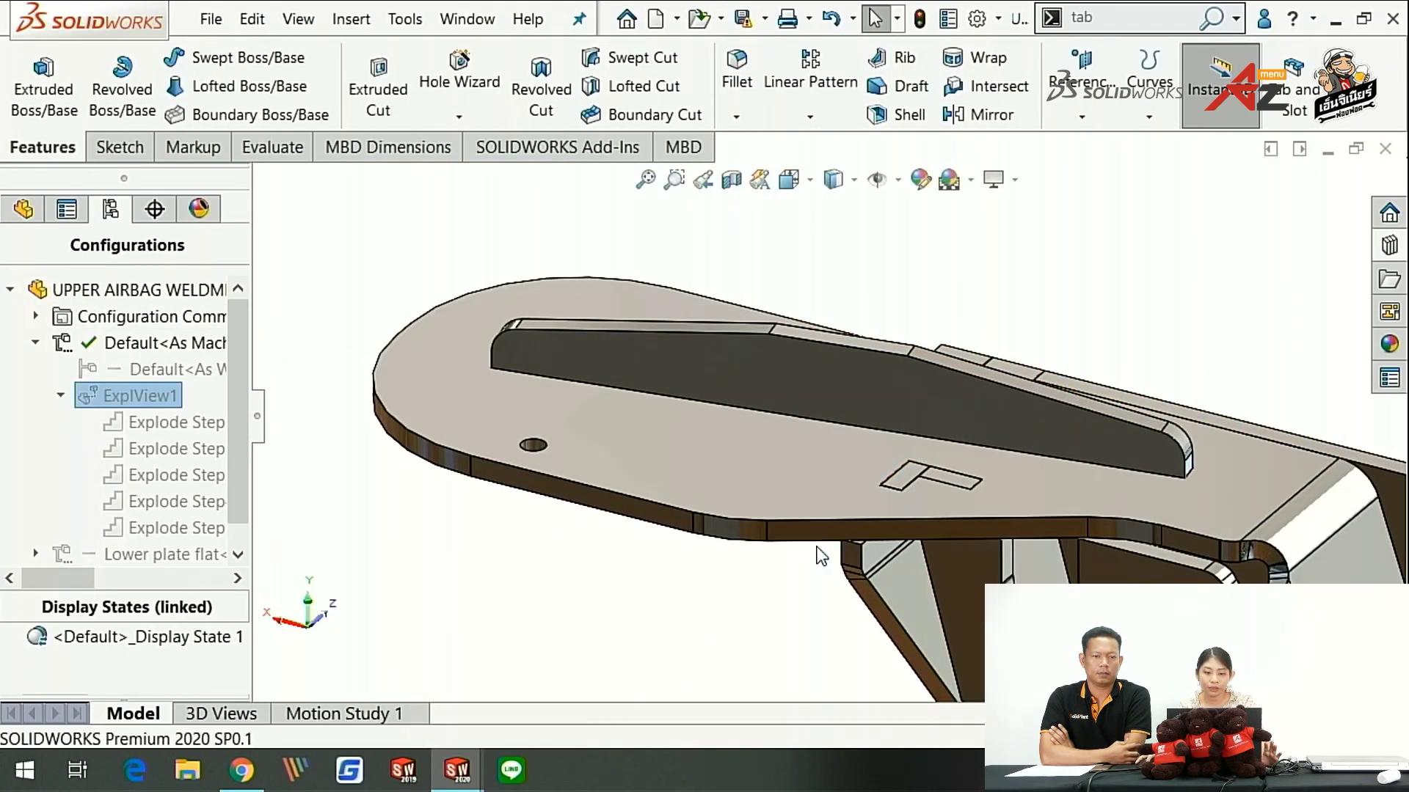
{"action": "scroll", "coordinate": [817, 547], "scroll_direction": "up", "scroll_amount": 3}
{"action": "scroll", "coordinate": [829, 358], "scroll_direction": "up", "scroll_amount": 2}
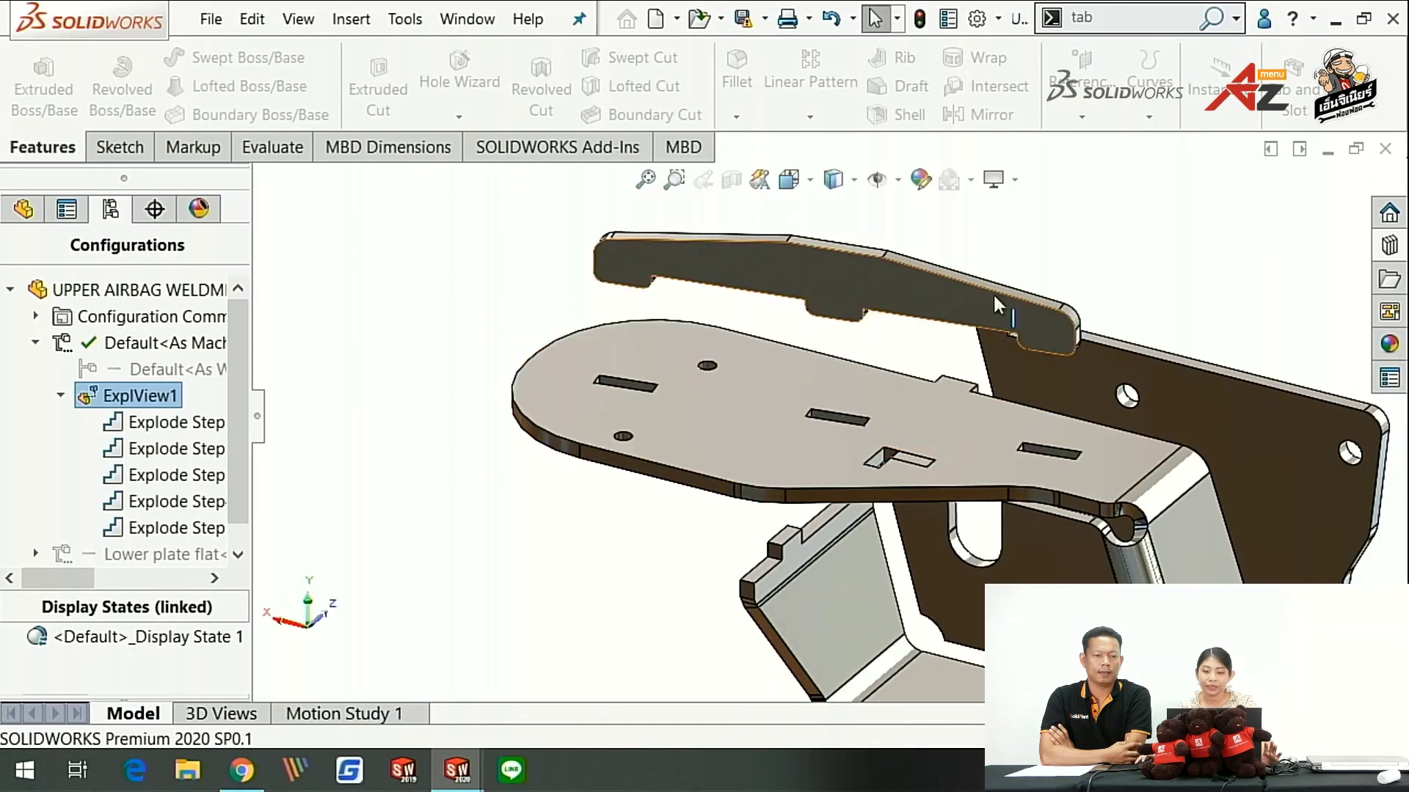
{"action": "left_click", "coordinate": [1011, 261]}
{"action": "left_click", "coordinate": [23, 209]}
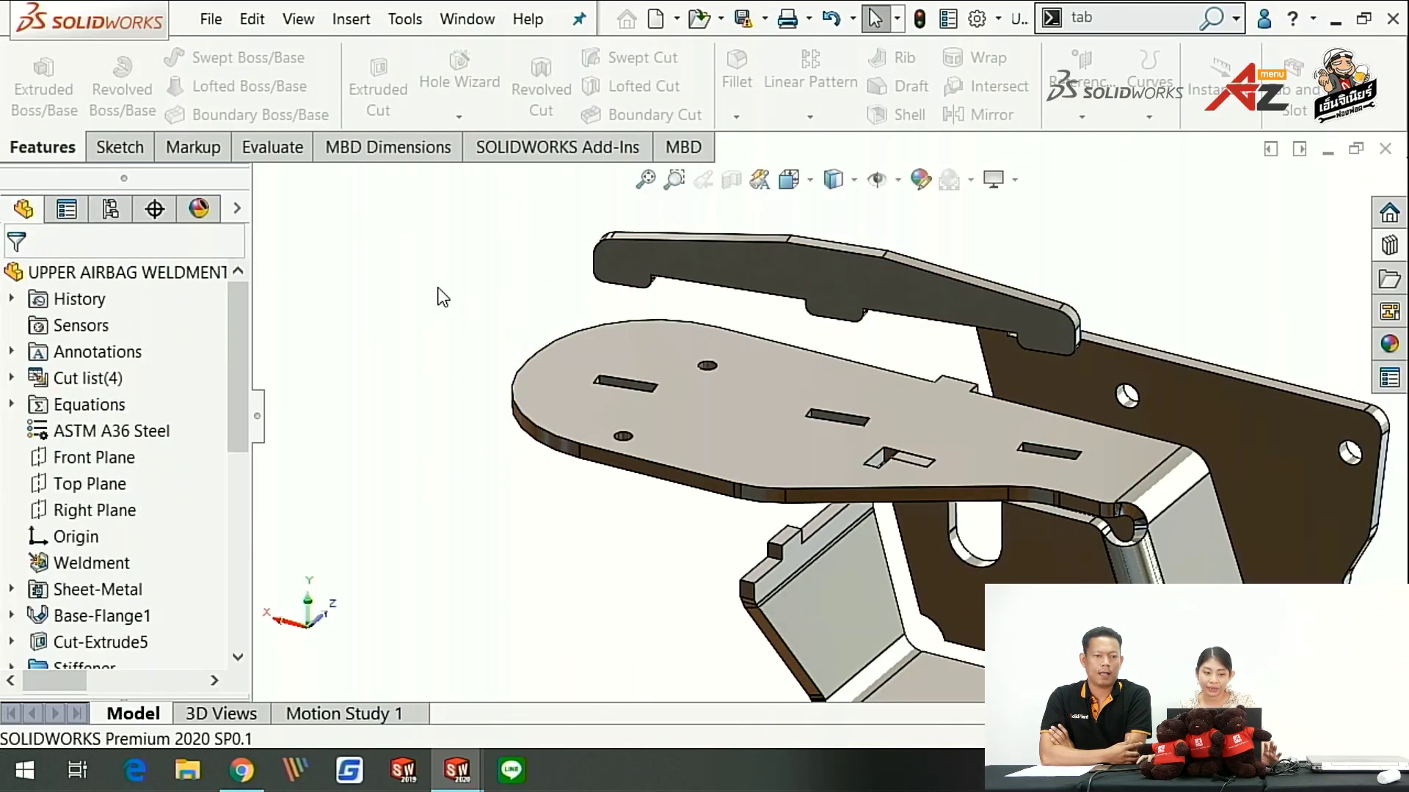